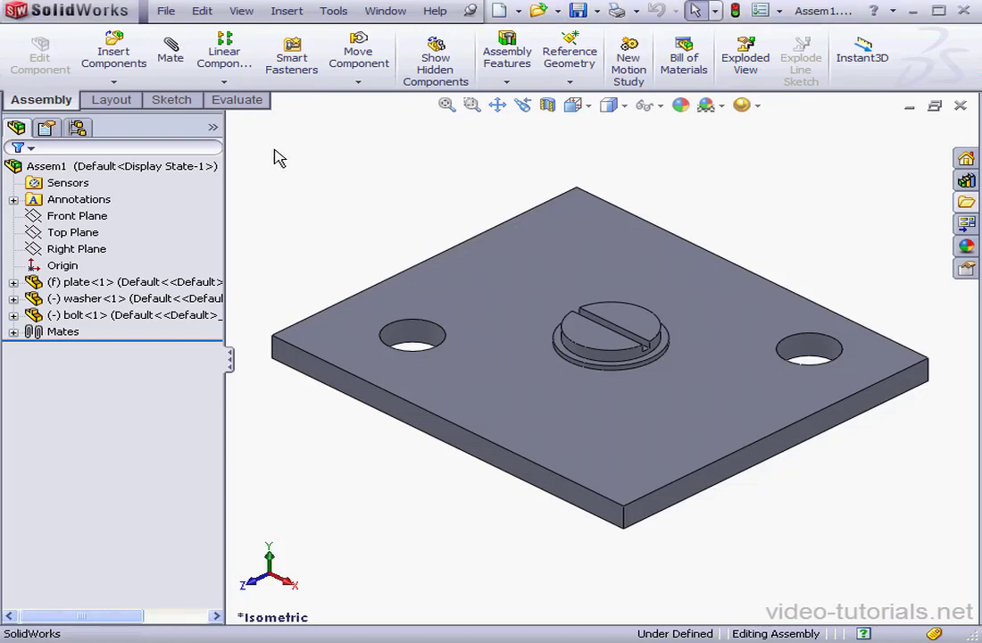
From the ConfigurationManager, choose Add Configuration on Assem1 Configuration(s).
click(79, 128)
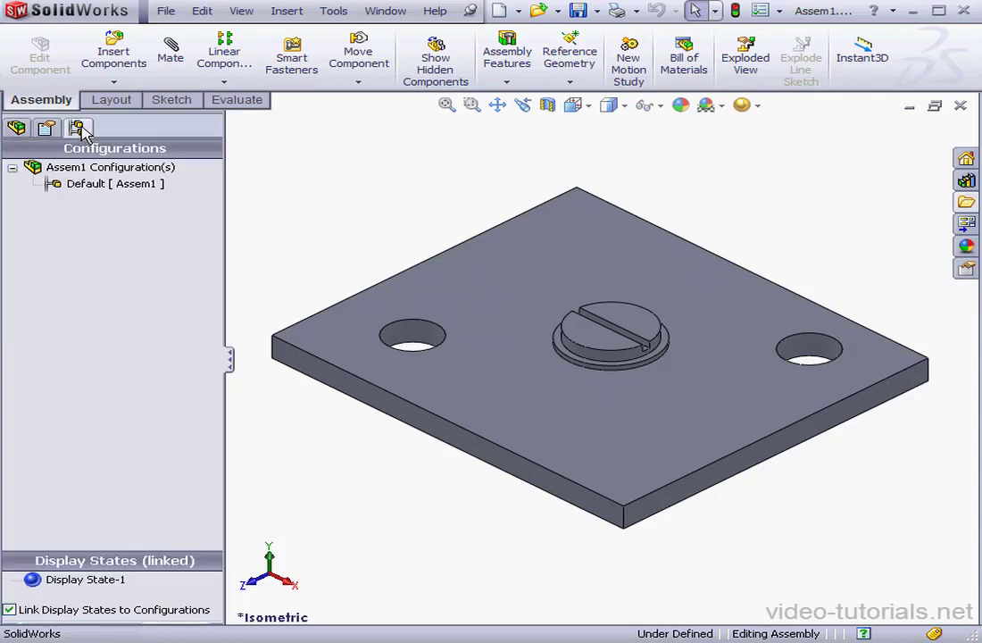
click(73, 170)
right_click(75, 172)
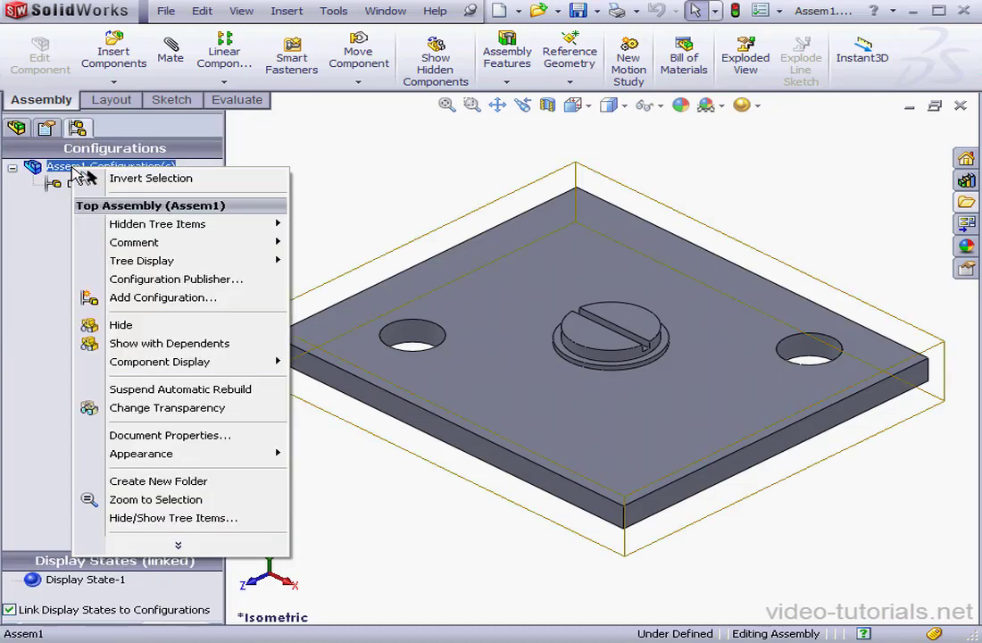
click(141, 300)
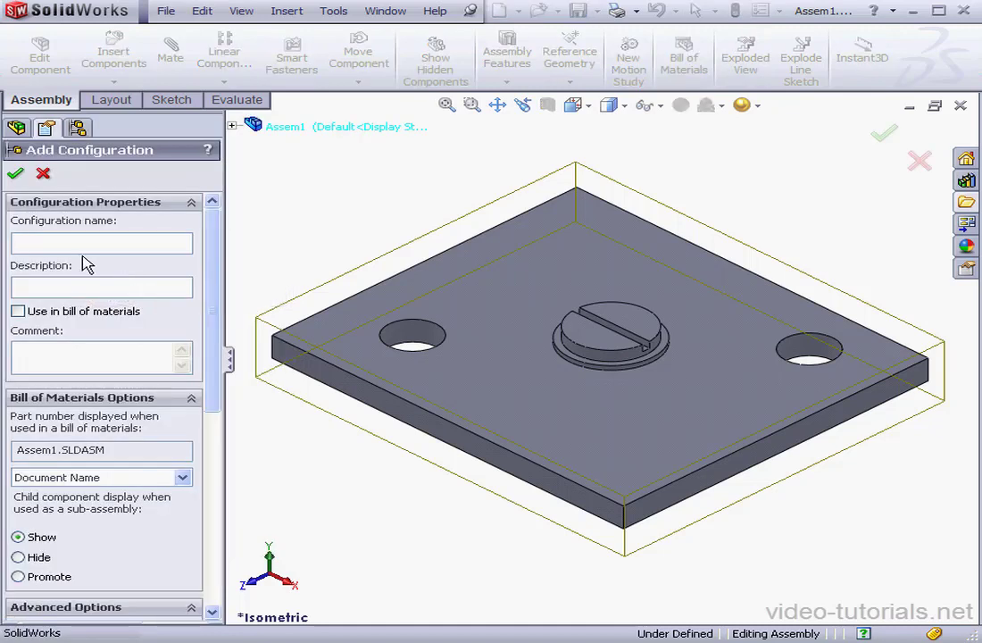
Name the new configuration config-01 and enter 'text' as its description.
text(config-01)
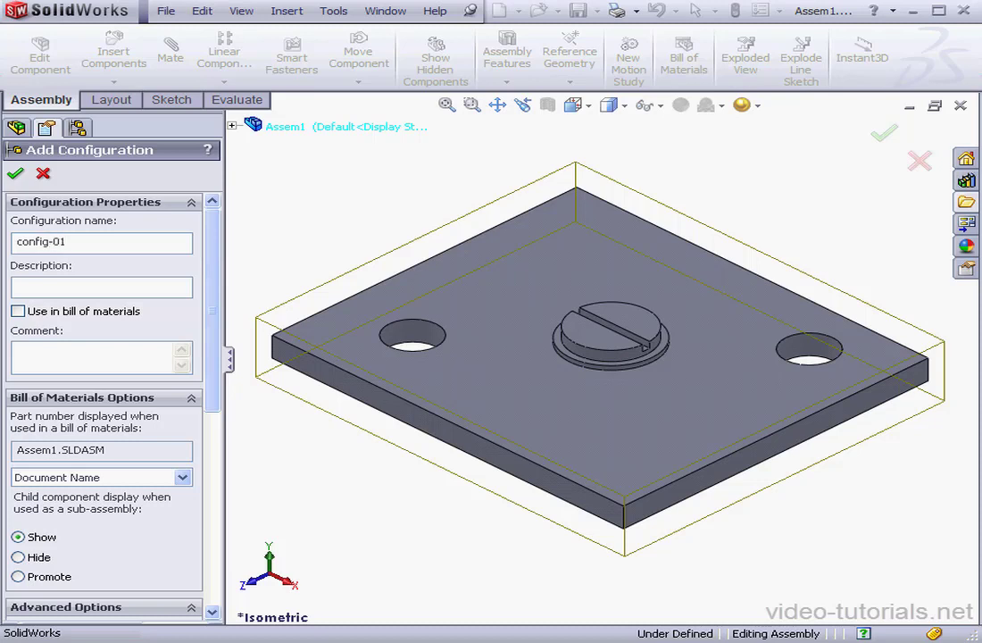
click(121, 287)
text(text)
drag(218, 358, 221, 436)
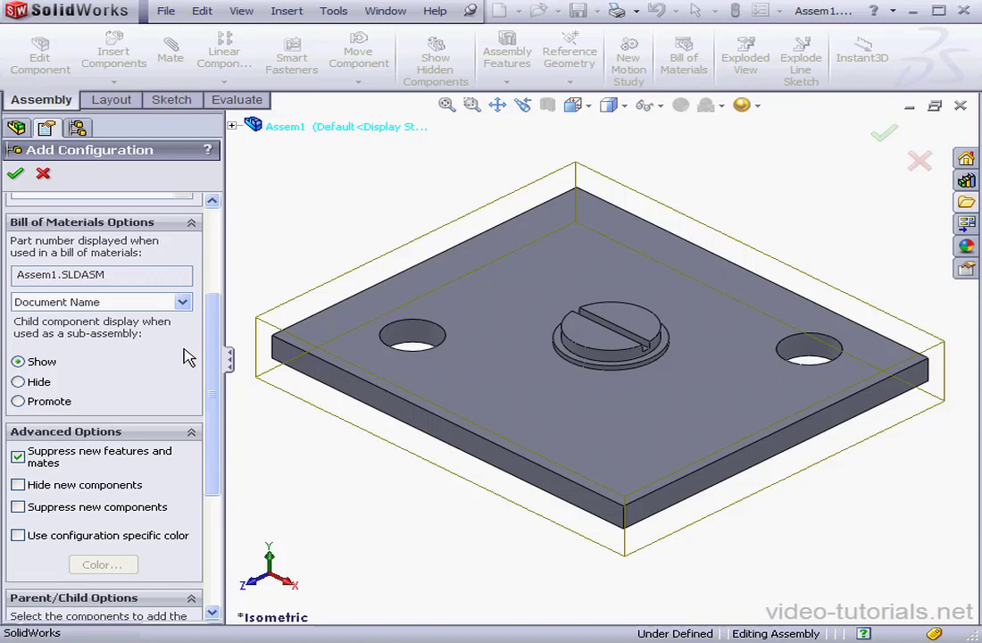
click(185, 303)
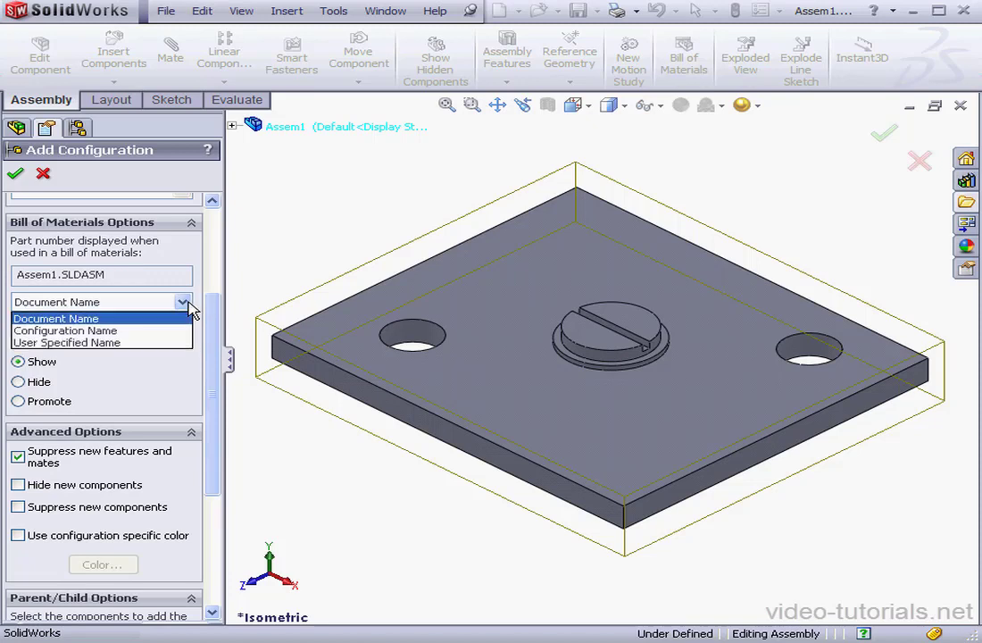
click(93, 319)
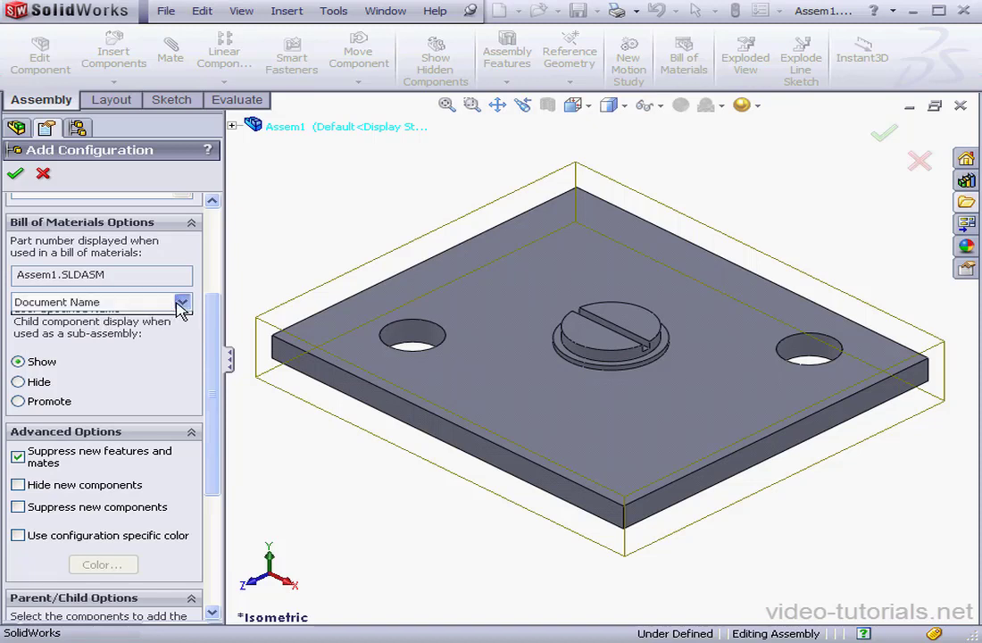
click(183, 304)
click(125, 330)
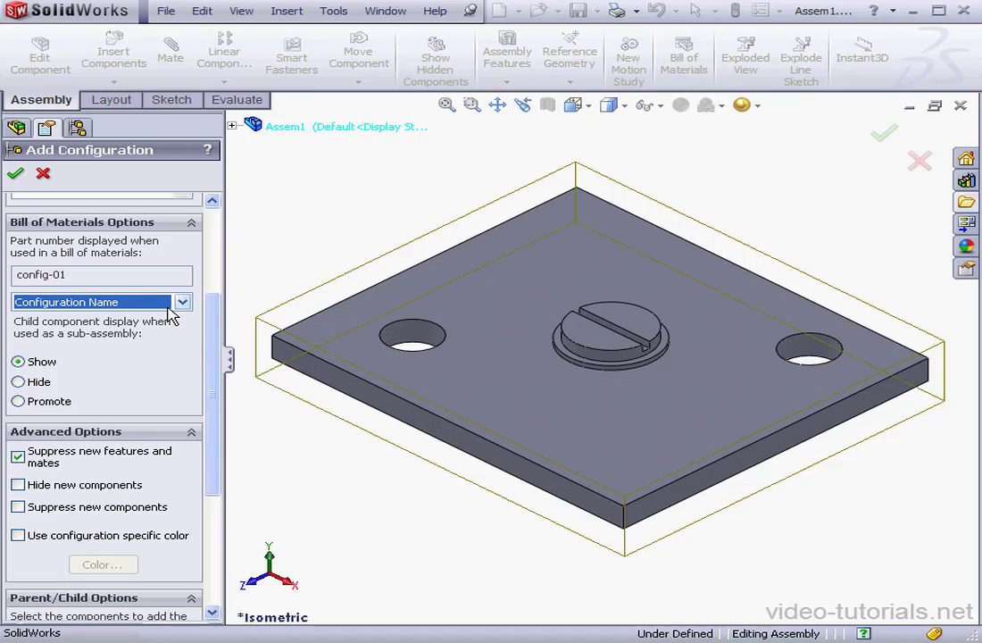
click(183, 305)
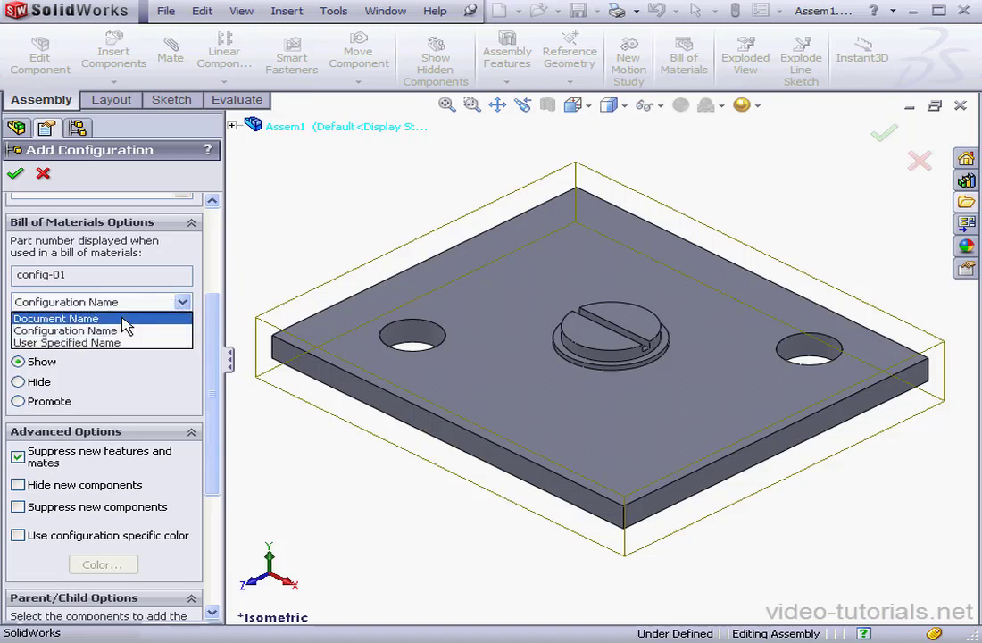
click(105, 343)
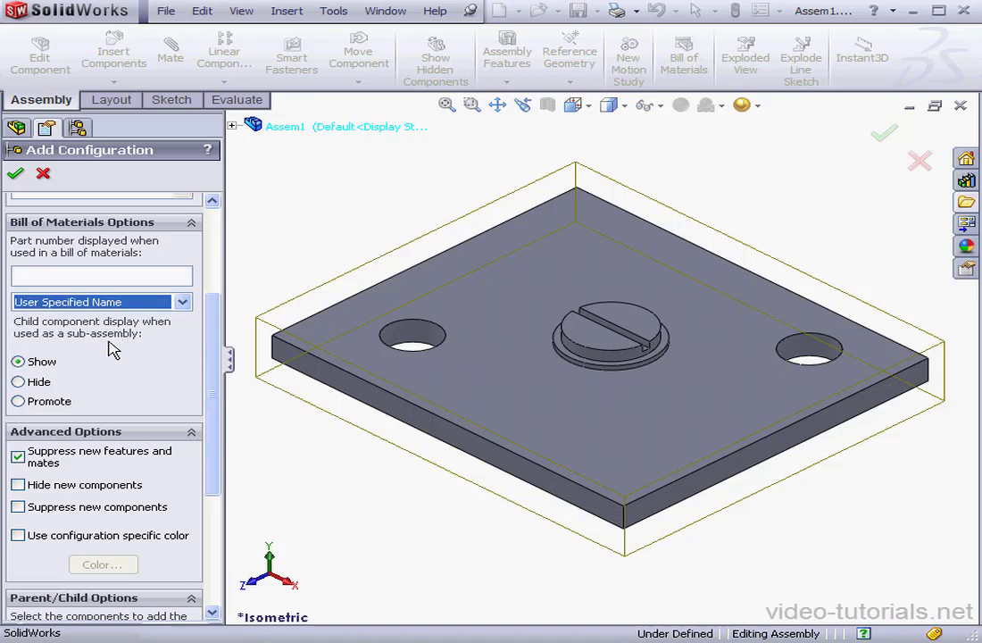
click(183, 305)
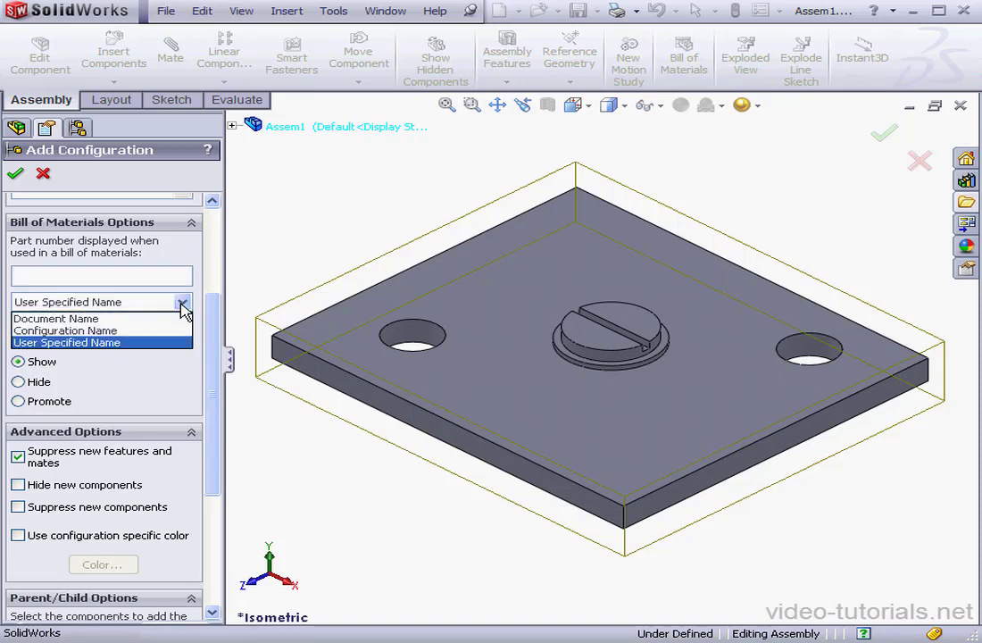
click(128, 318)
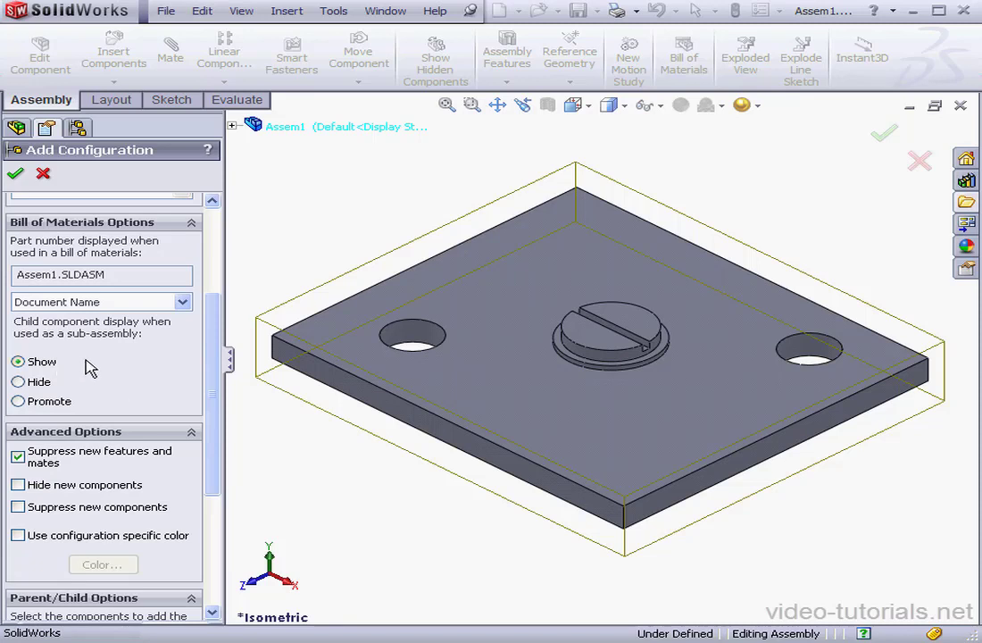
click(19, 384)
click(19, 402)
click(30, 364)
click(16, 456)
click(18, 507)
click(18, 509)
Confirm config-01 with Suppress new components on and configuration-specific colour off.
click(22, 535)
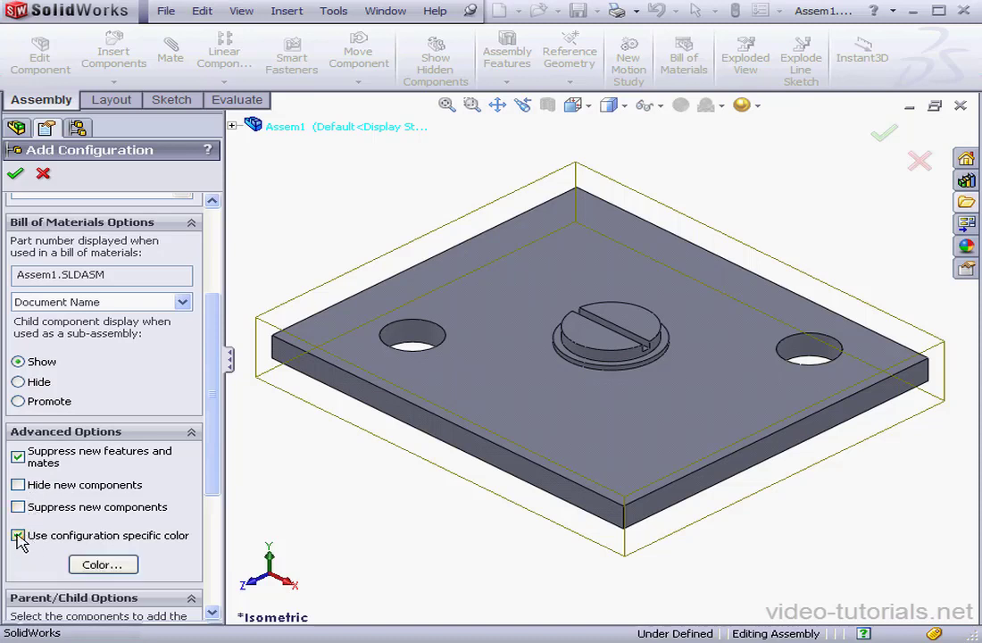
click(18, 537)
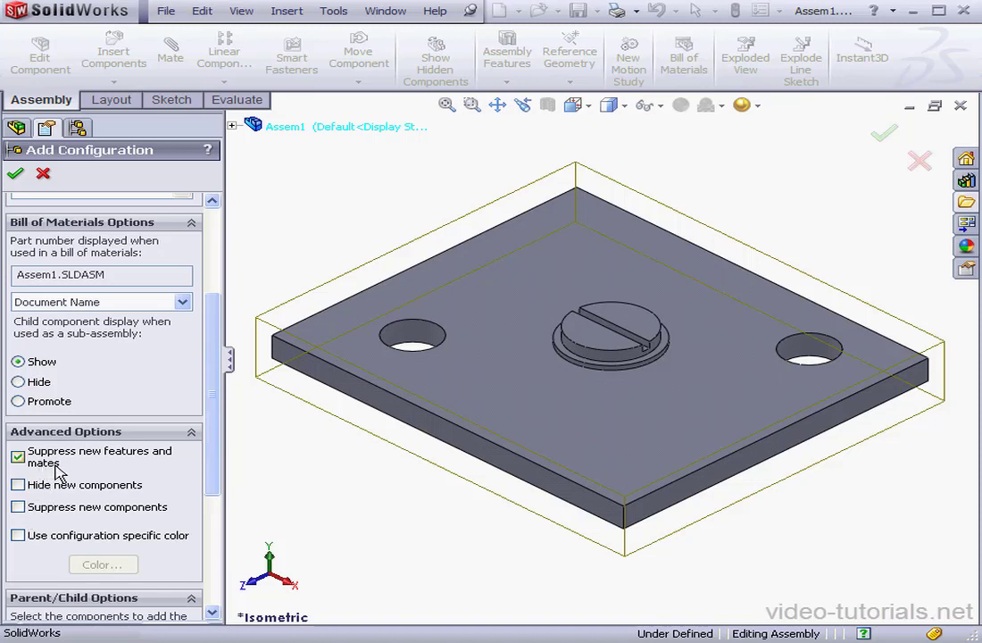
click(18, 508)
click(16, 173)
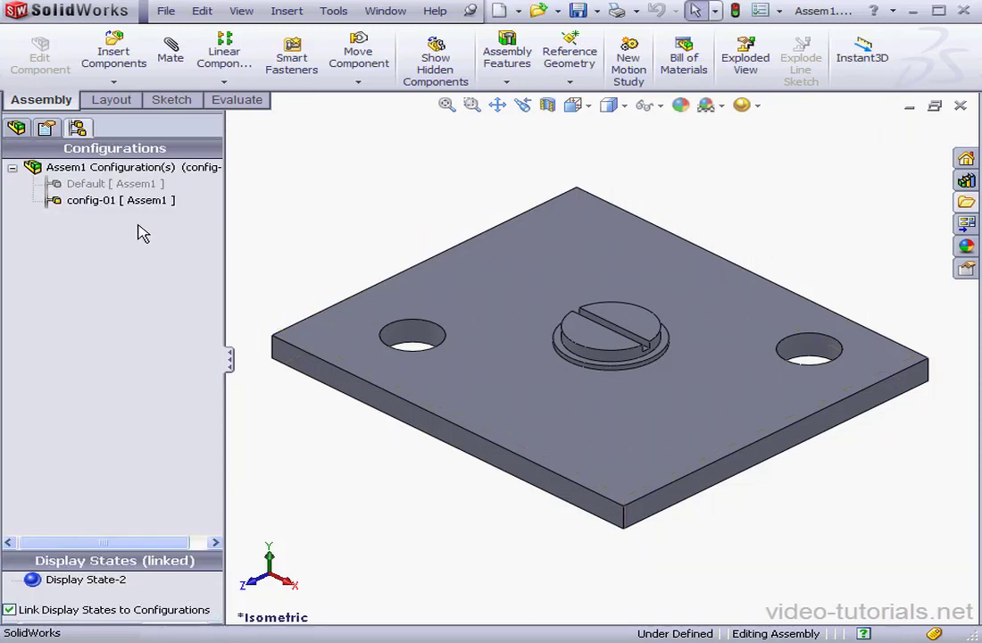
Show the Default configuration again, then select the plate's top face.
click(98, 187)
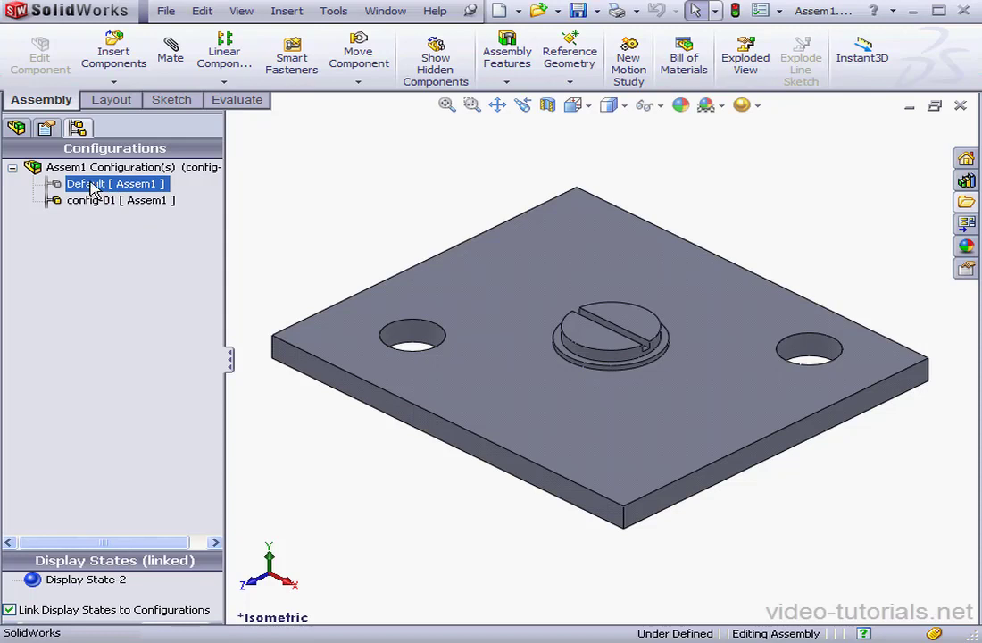
right_click(92, 190)
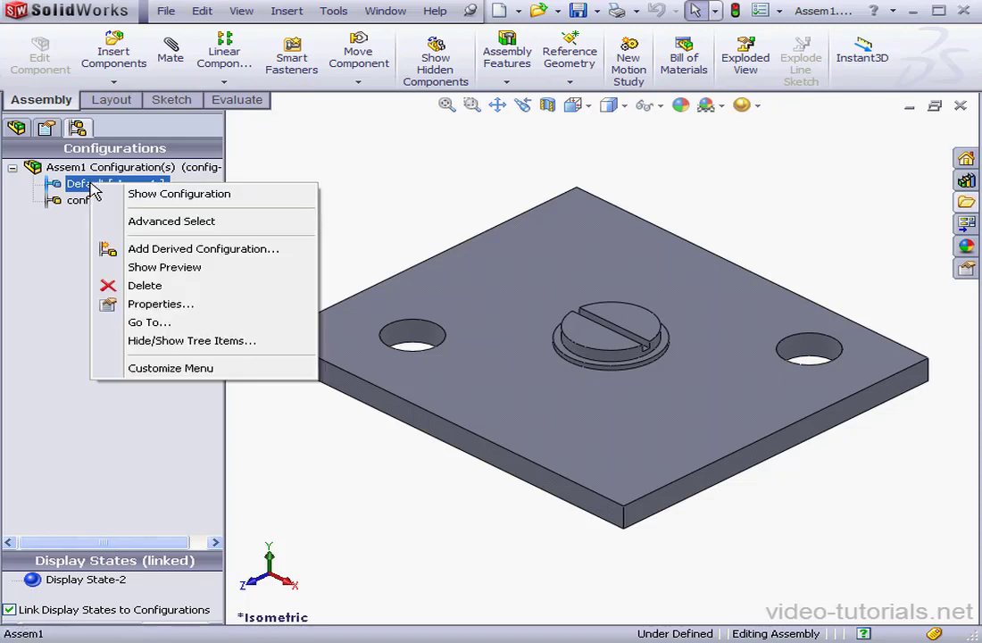
click(150, 198)
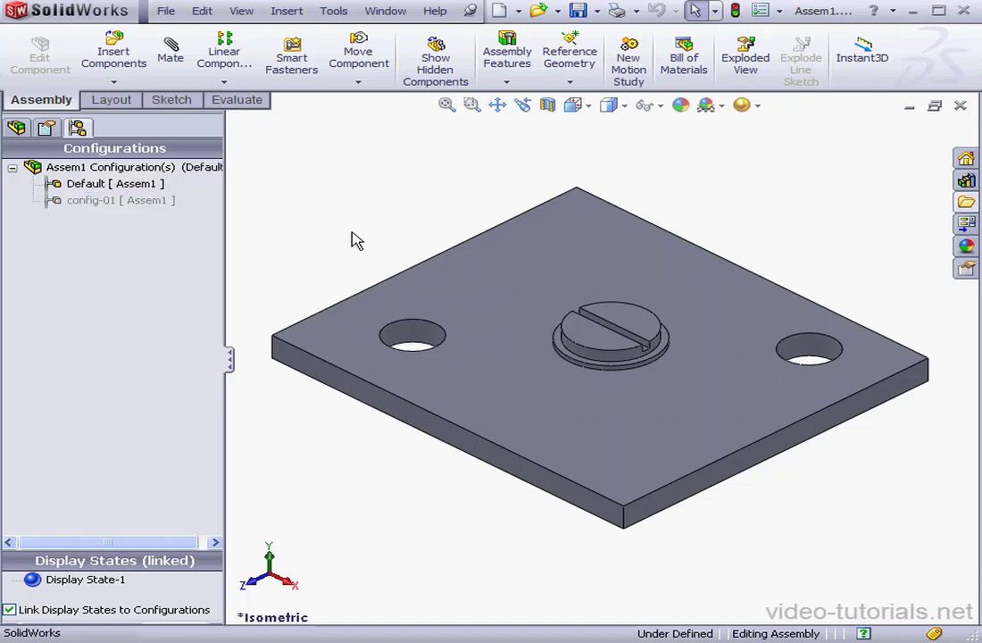
click(478, 372)
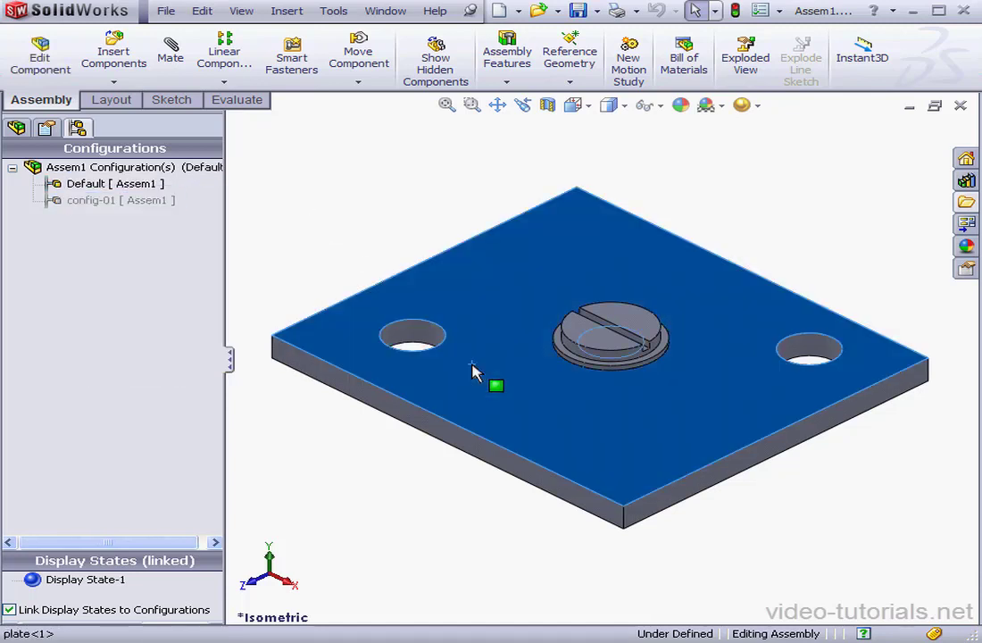
right_click(478, 375)
Sketch a triangle of lines across the plate's front half, then exit the sketch.
click(507, 331)
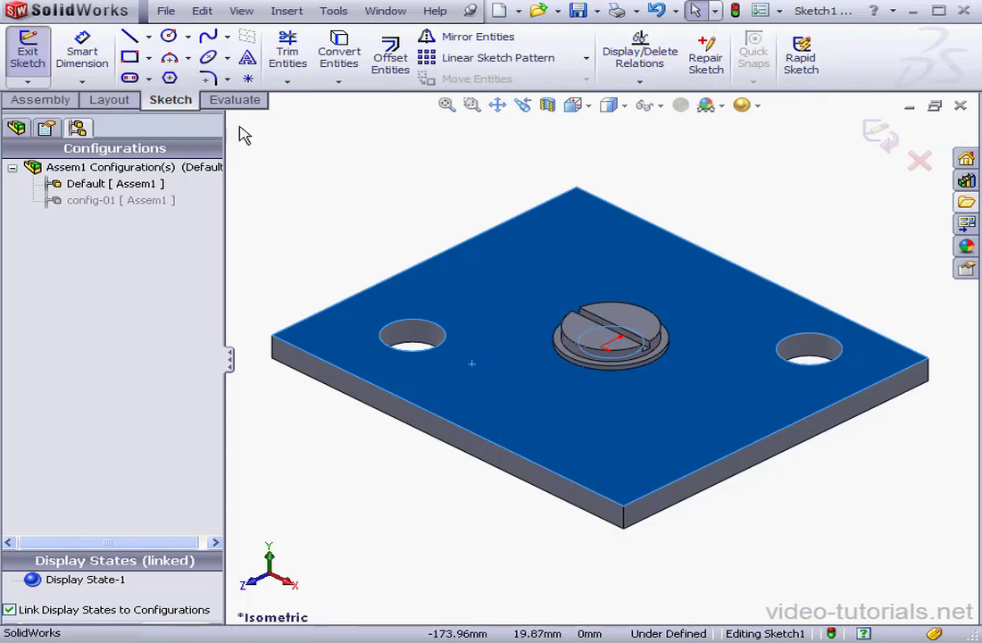
click(130, 36)
click(272, 336)
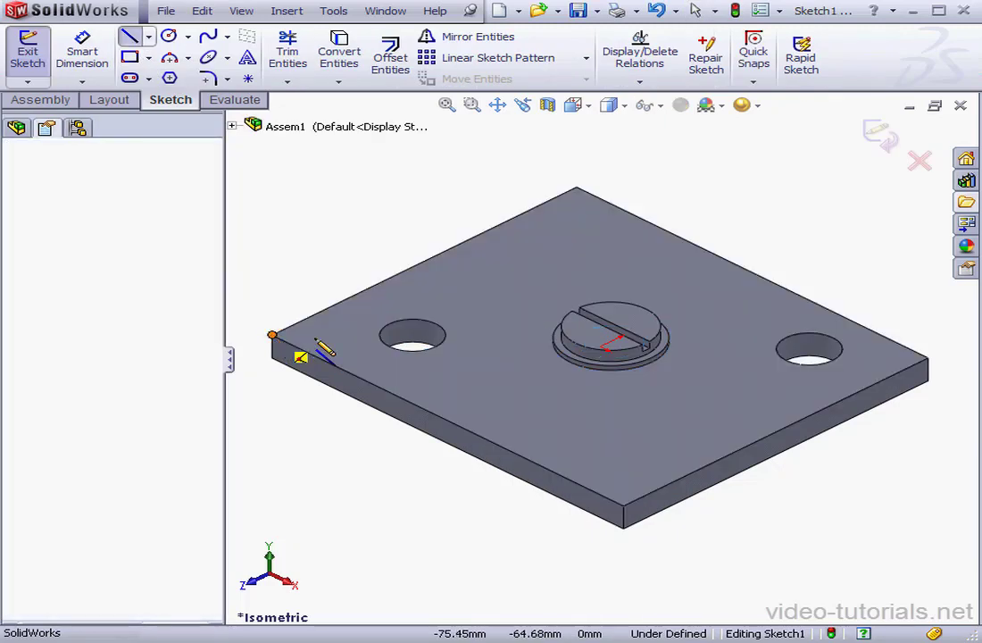
click(928, 359)
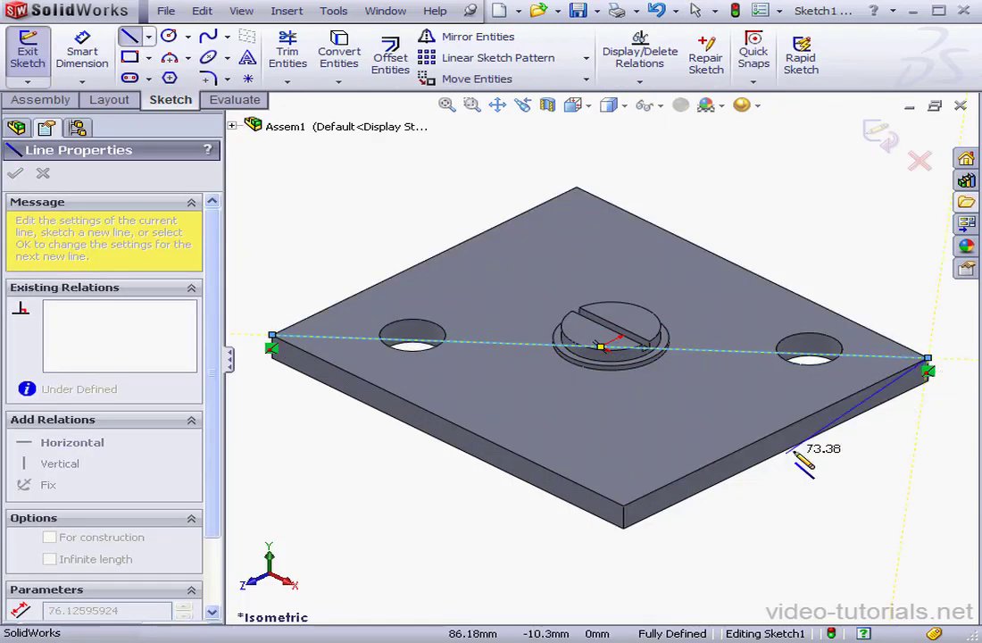
click(624, 507)
click(273, 338)
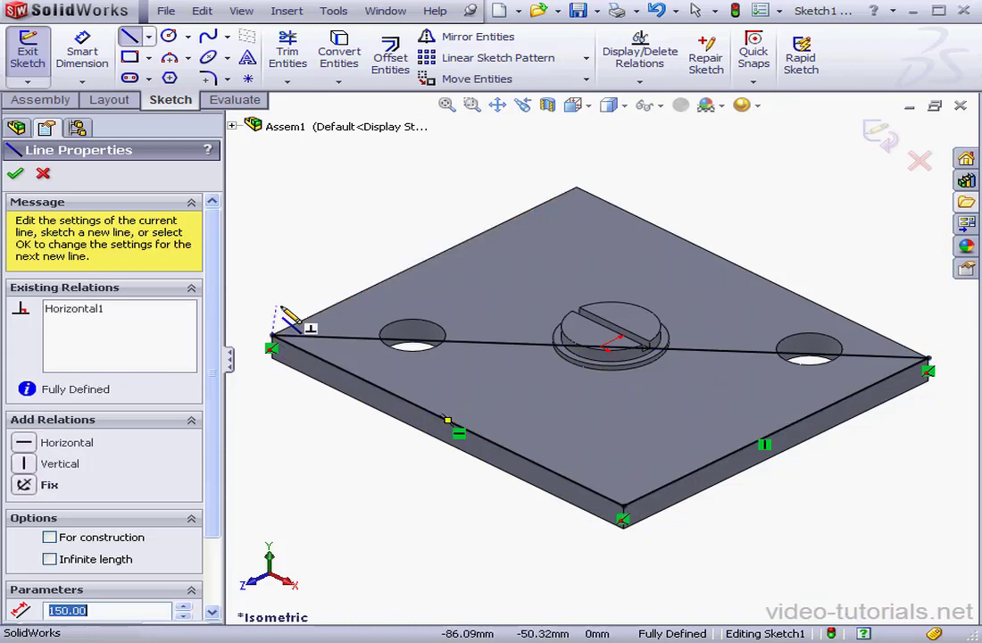
right_click(287, 279)
click(337, 295)
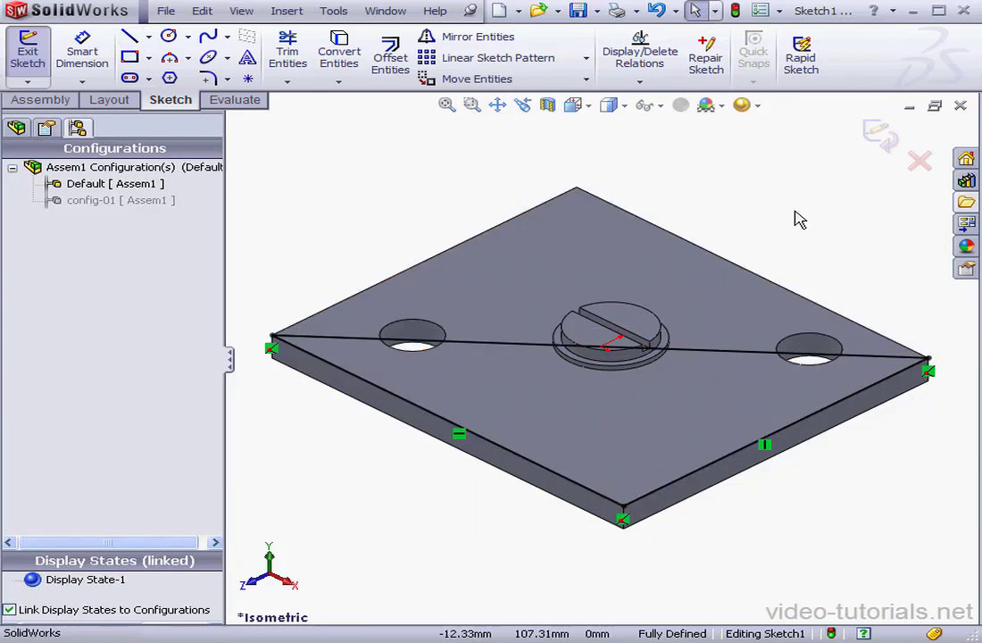
click(879, 136)
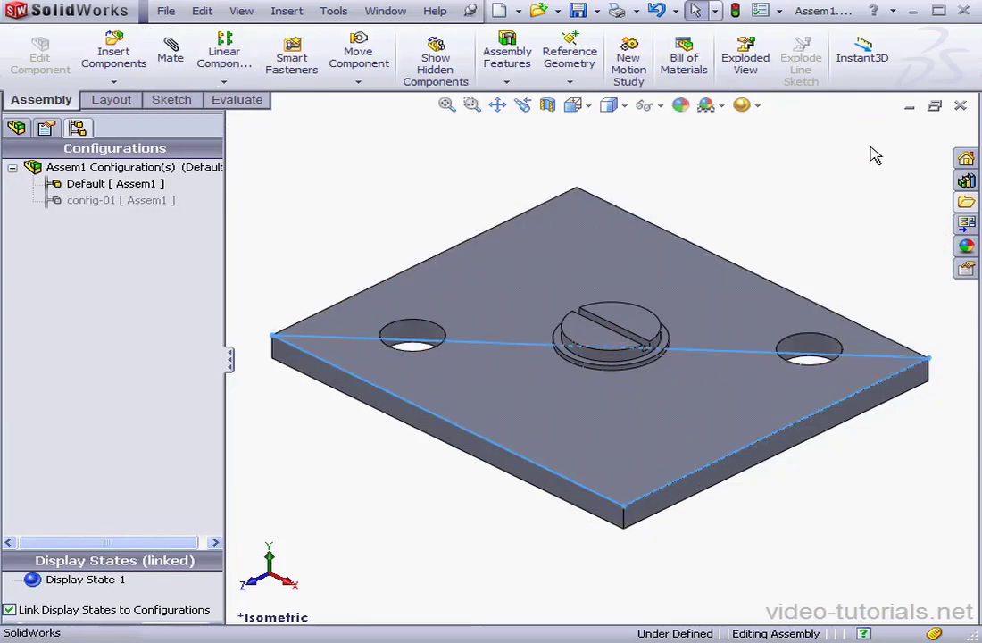
Cut the triangle from the plate with an assembly Extruded Cut, then activate config-01.
click(507, 78)
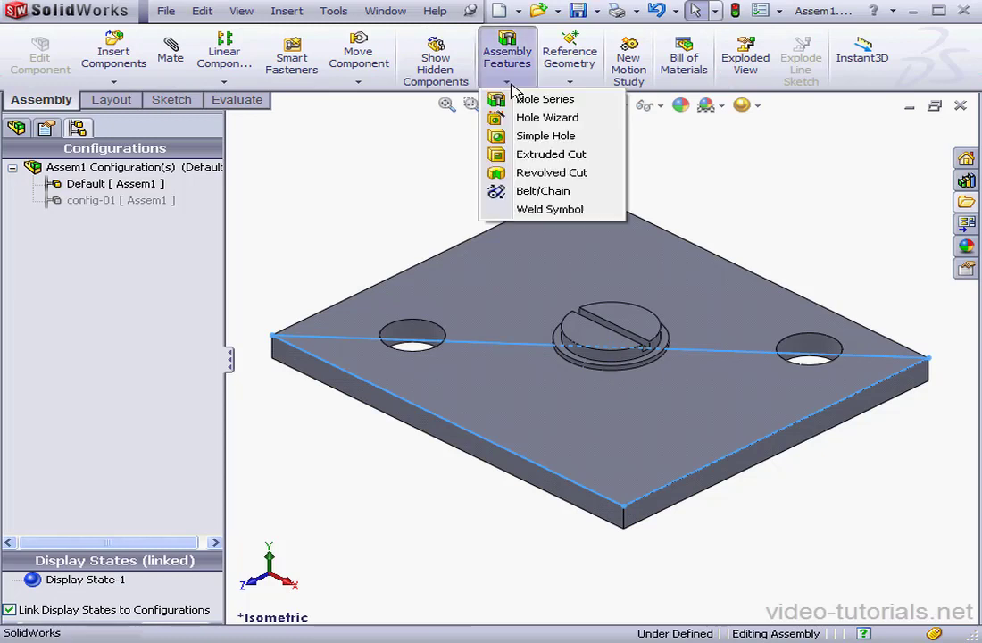
click(511, 156)
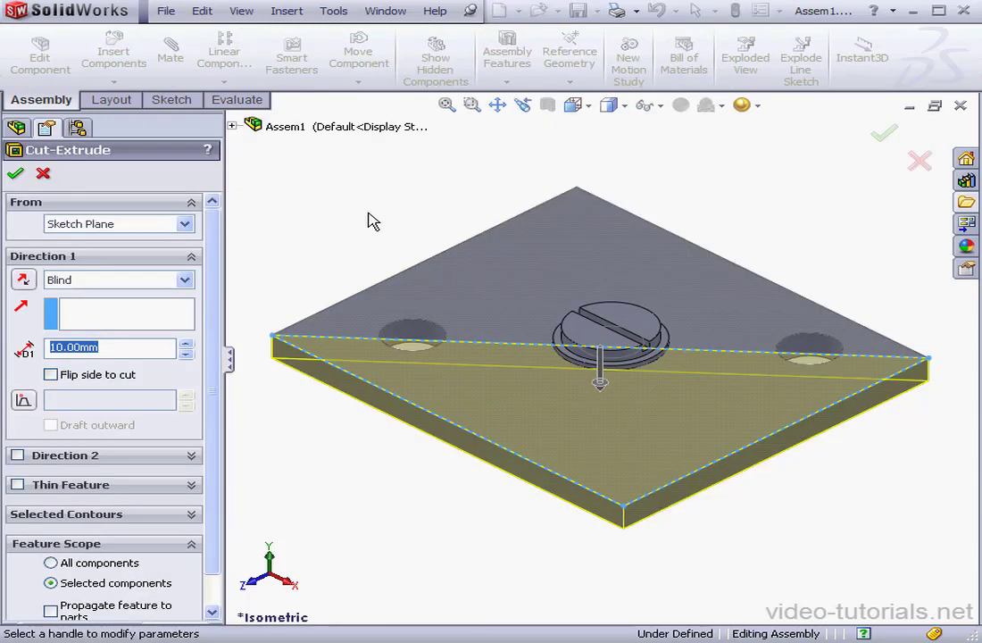
click(15, 174)
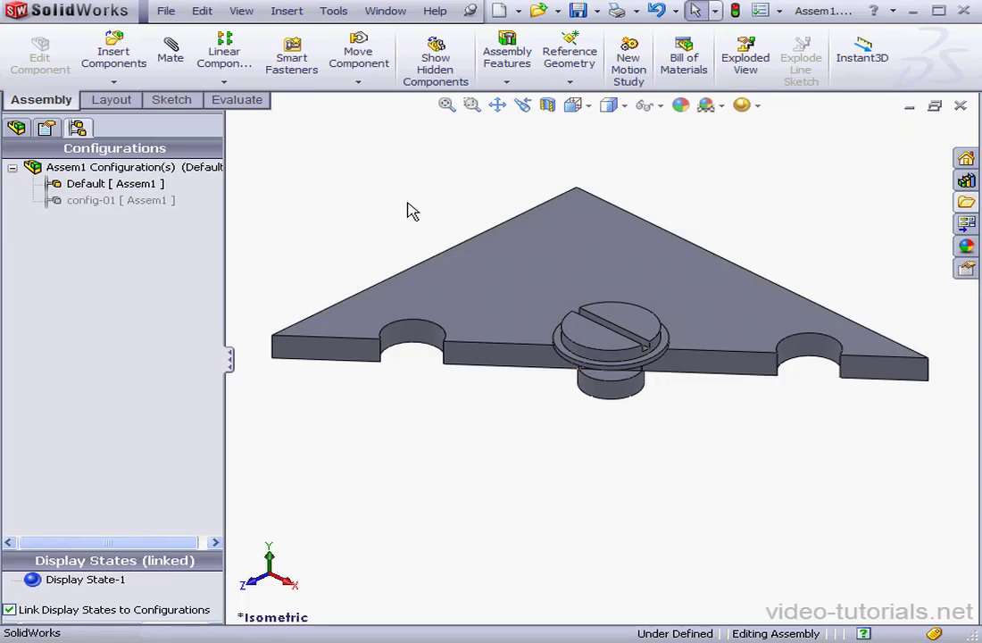
click(100, 204)
double_click(100, 204)
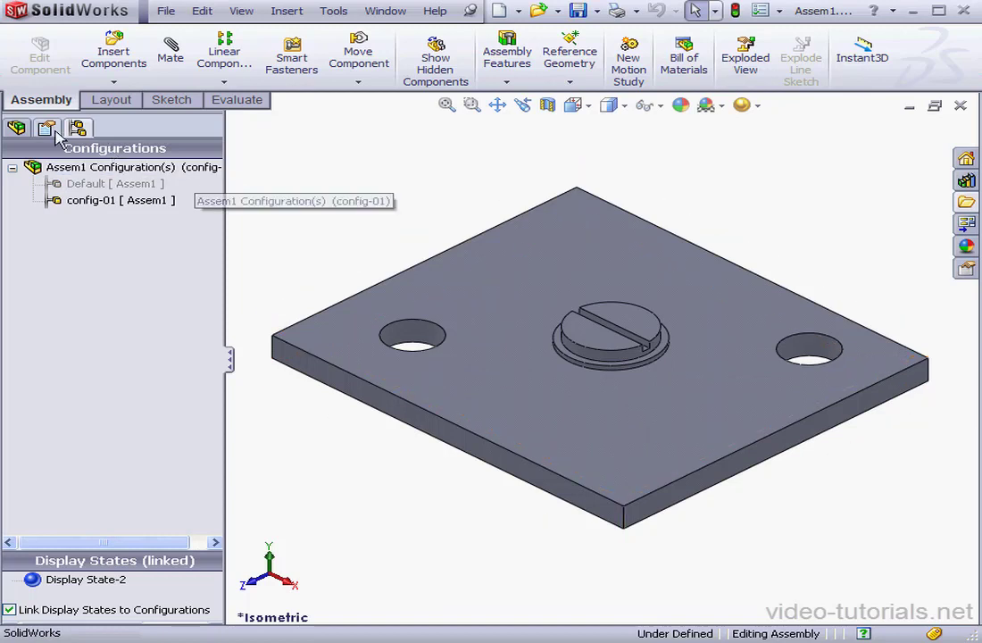
Select Cut-Extrude1 in the FeatureManager tree to check it is inactive in config-01.
click(16, 128)
click(24, 172)
key(Escape)
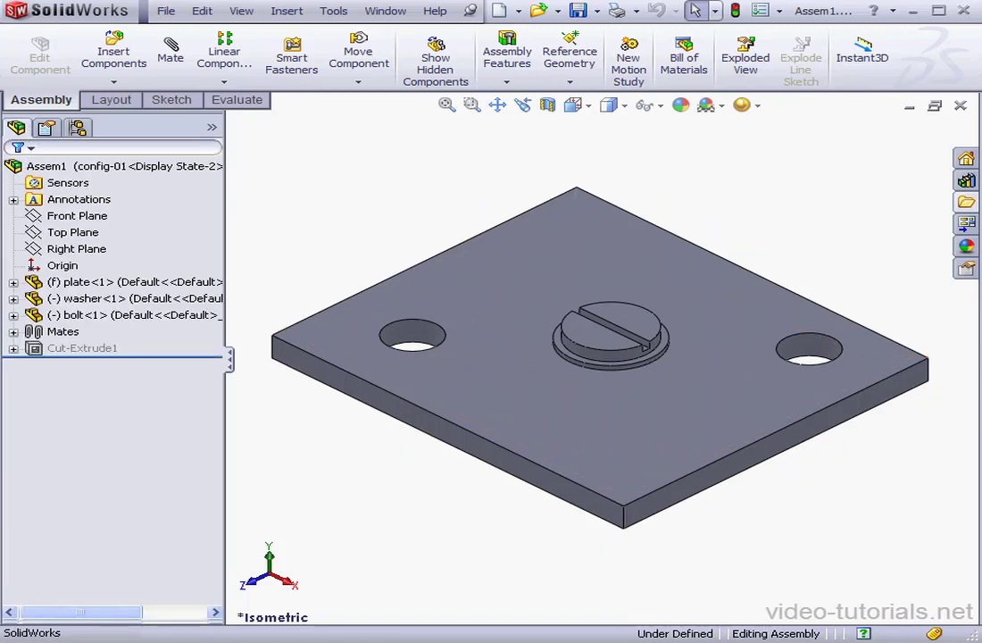
click(59, 349)
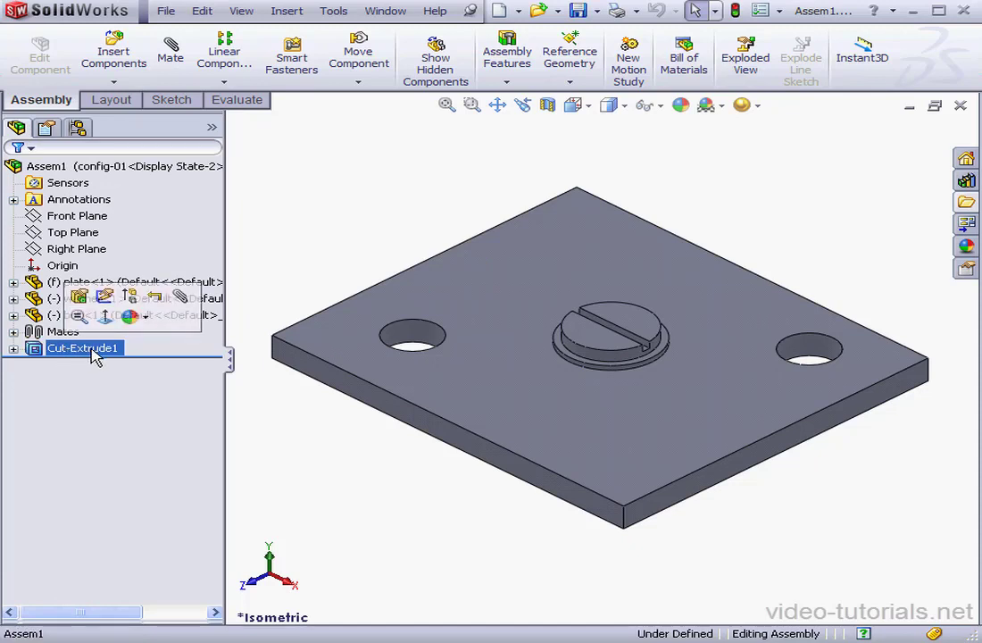
Reactivate the Default configuration and show the File Explorer task pane.
click(78, 128)
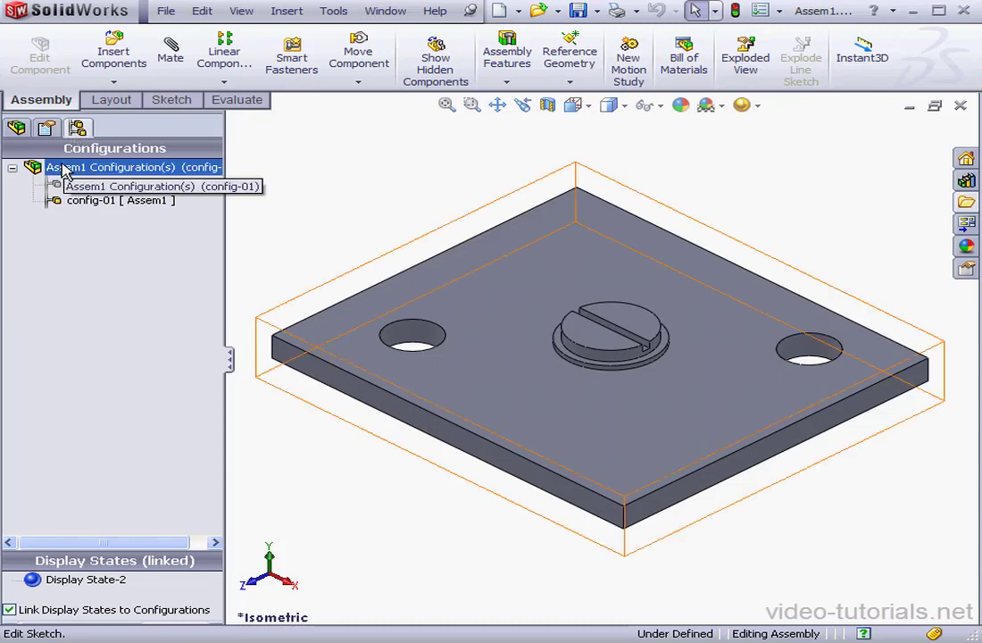
click(56, 203)
click(85, 184)
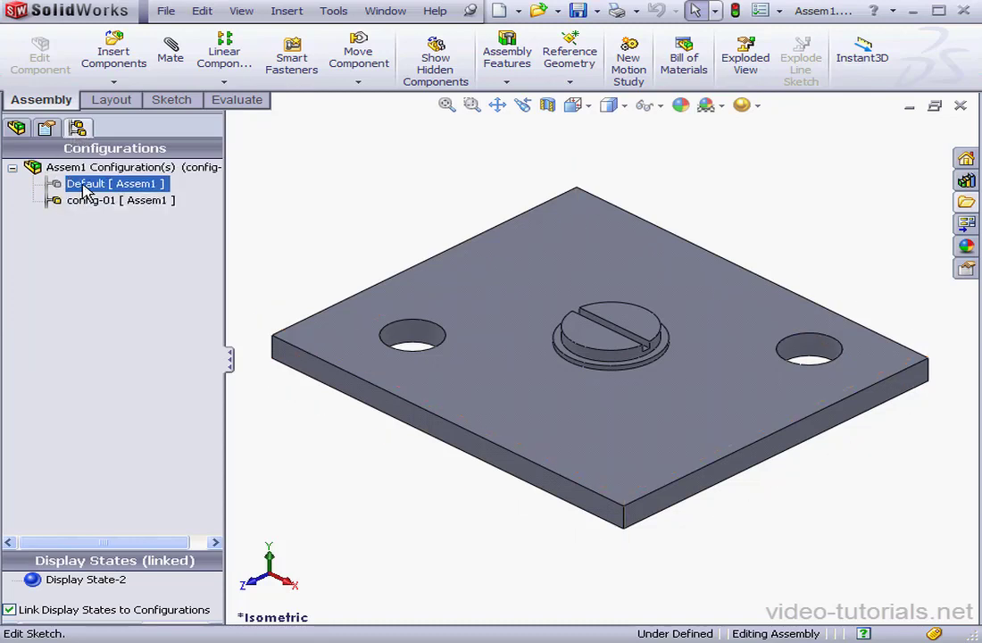
double_click(84, 185)
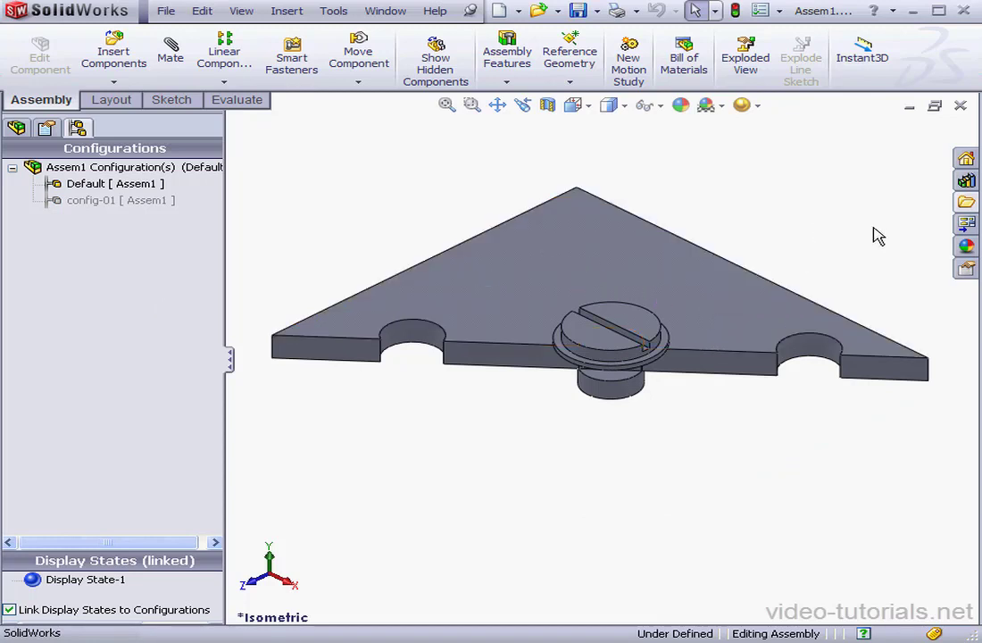
click(967, 202)
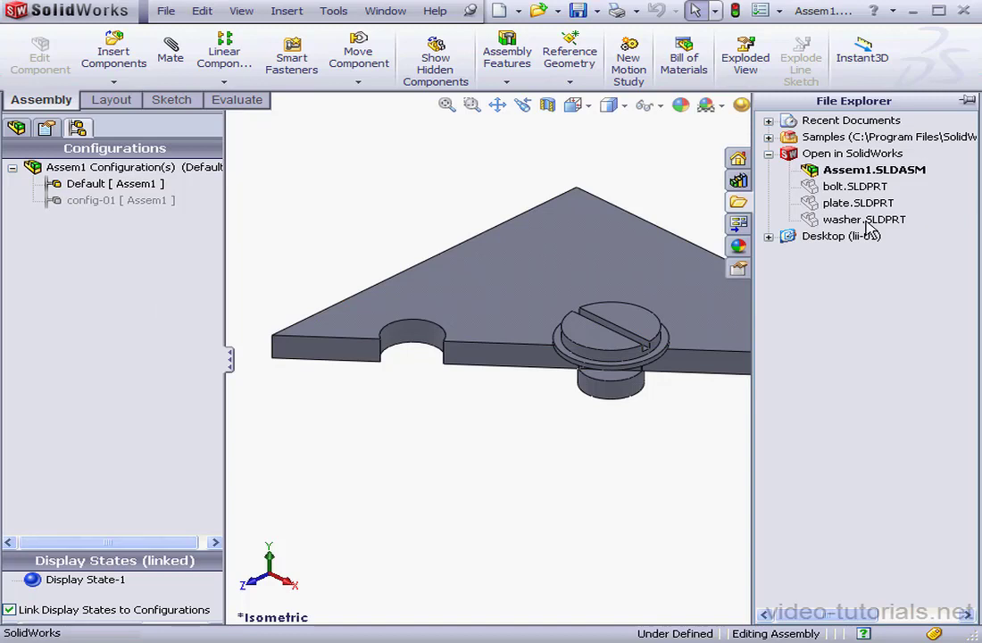
Insert a second washer.SLDPRT and bolt.SLDPRT from File Explorer into the assembly.
click(816, 223)
drag(815, 223, 458, 199)
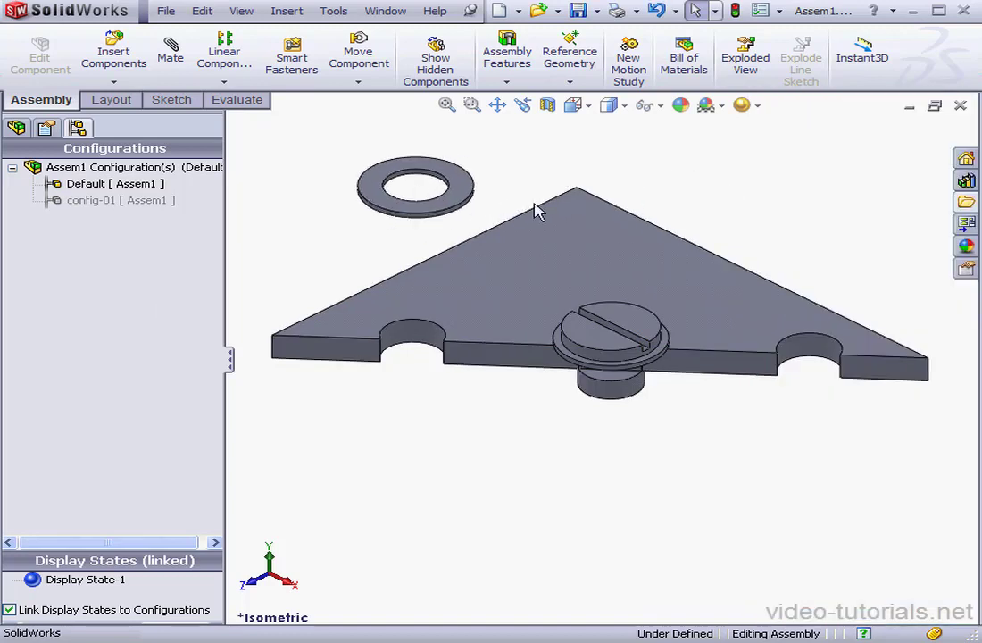
click(965, 201)
drag(808, 186, 710, 200)
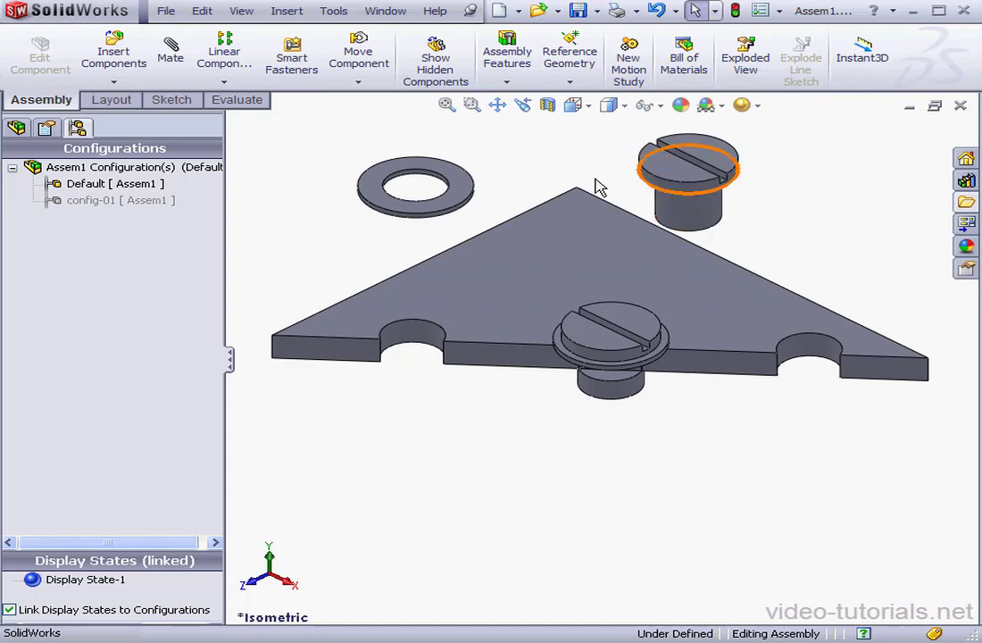
Mate the new washer's hole edge coincident with the plate's left hole edge.
click(424, 185)
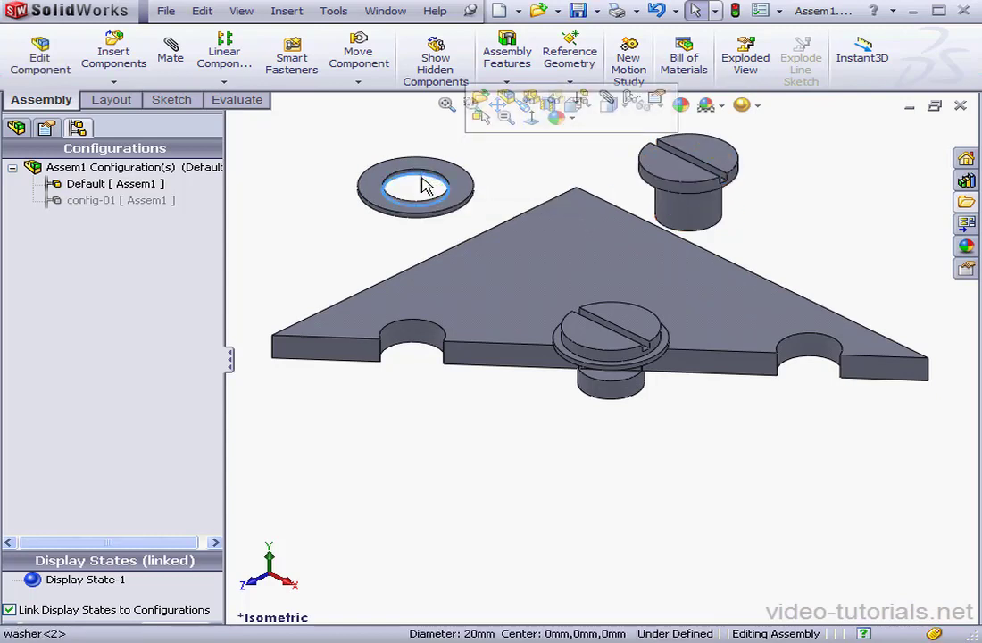
click(429, 328)
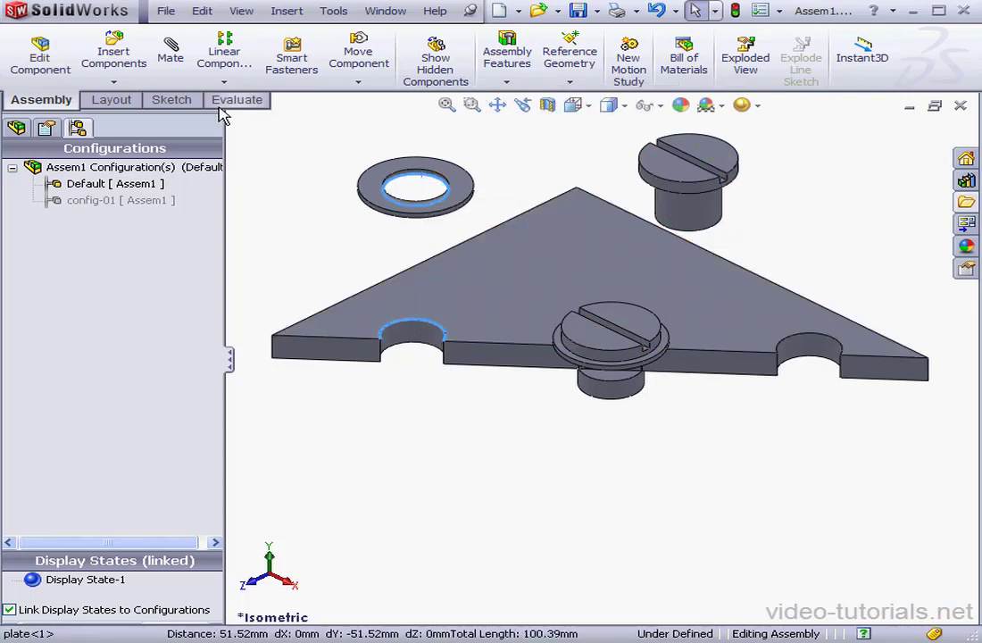
click(169, 50)
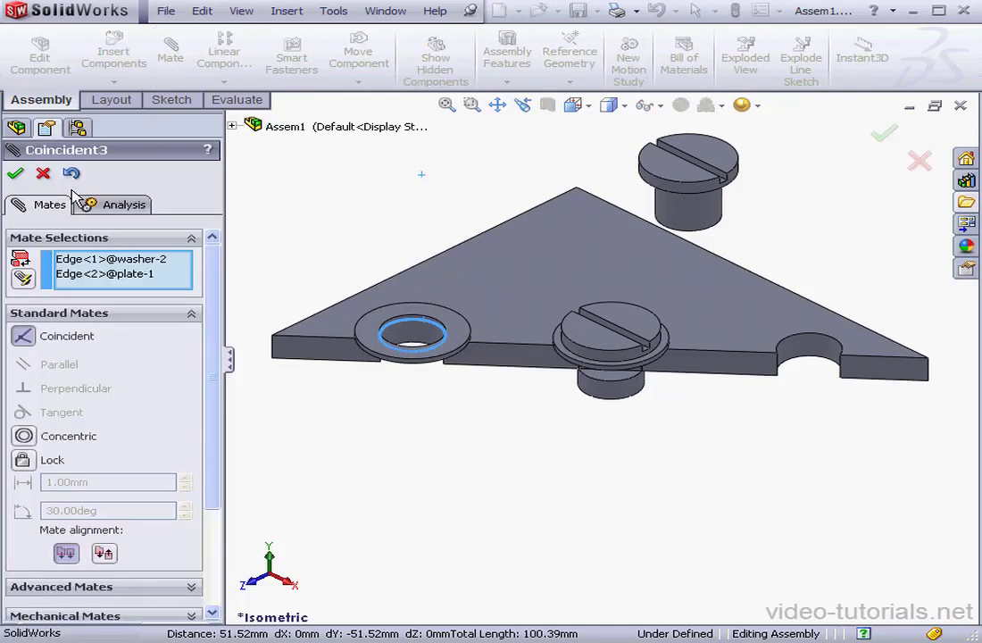
click(16, 173)
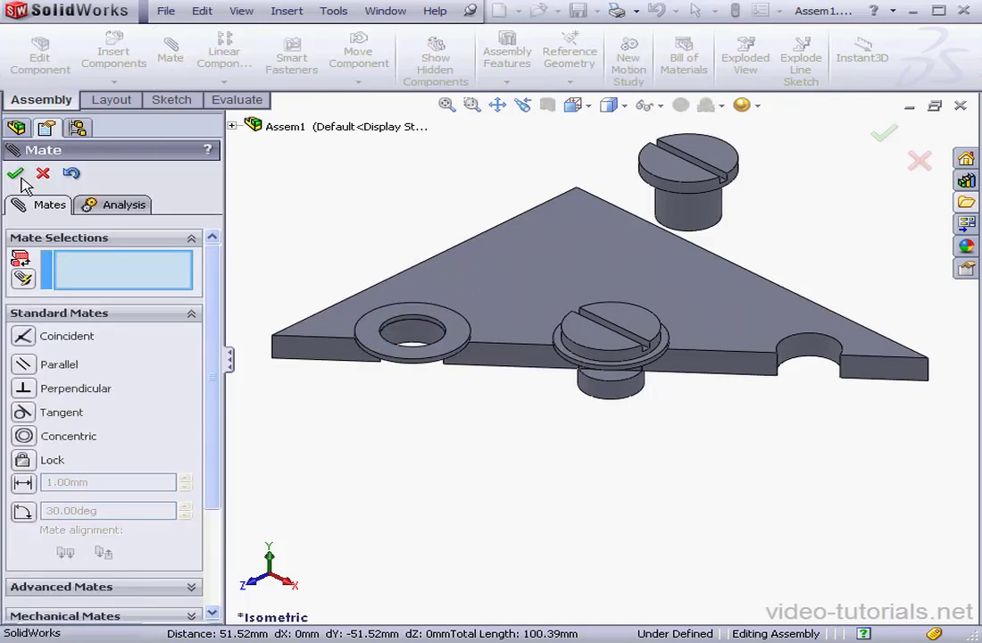
Mate the second bolt coincident with the washer, return to isometric view, and close Mate.
click(428, 326)
middle_drag(720, 251, 714, 178)
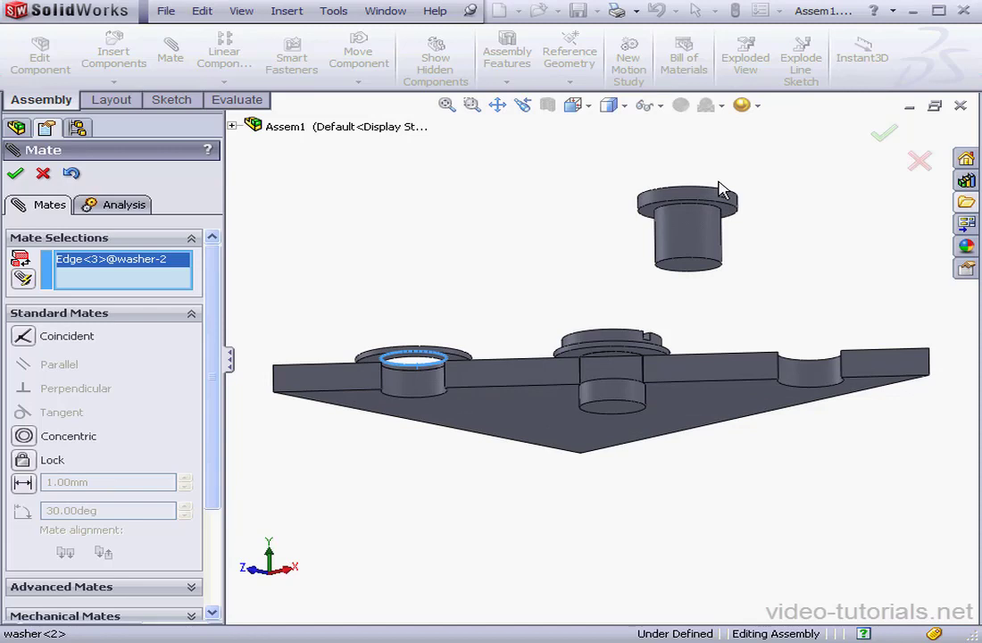
click(719, 217)
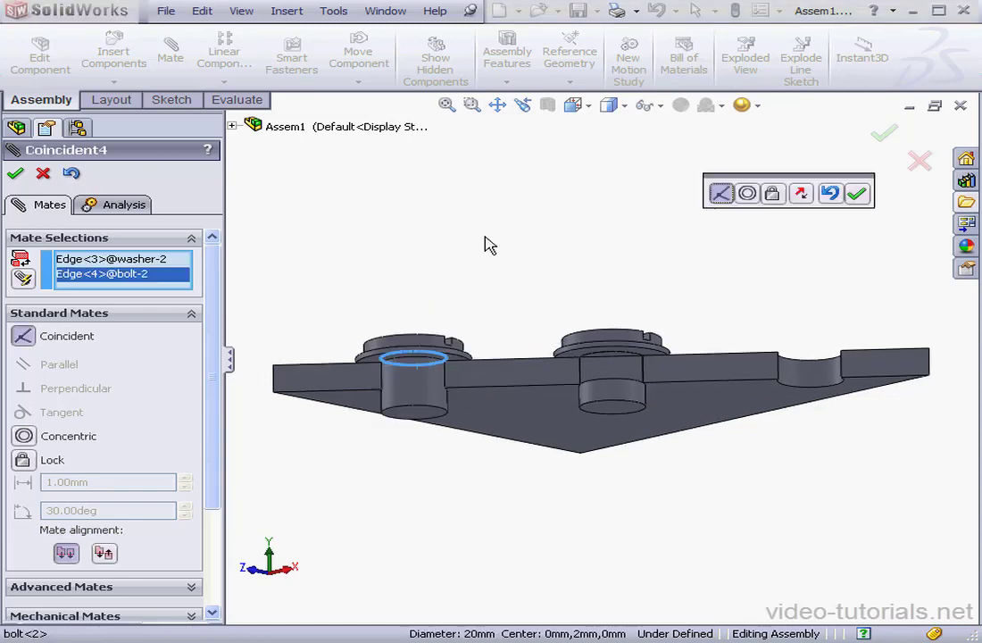
click(860, 194)
click(573, 105)
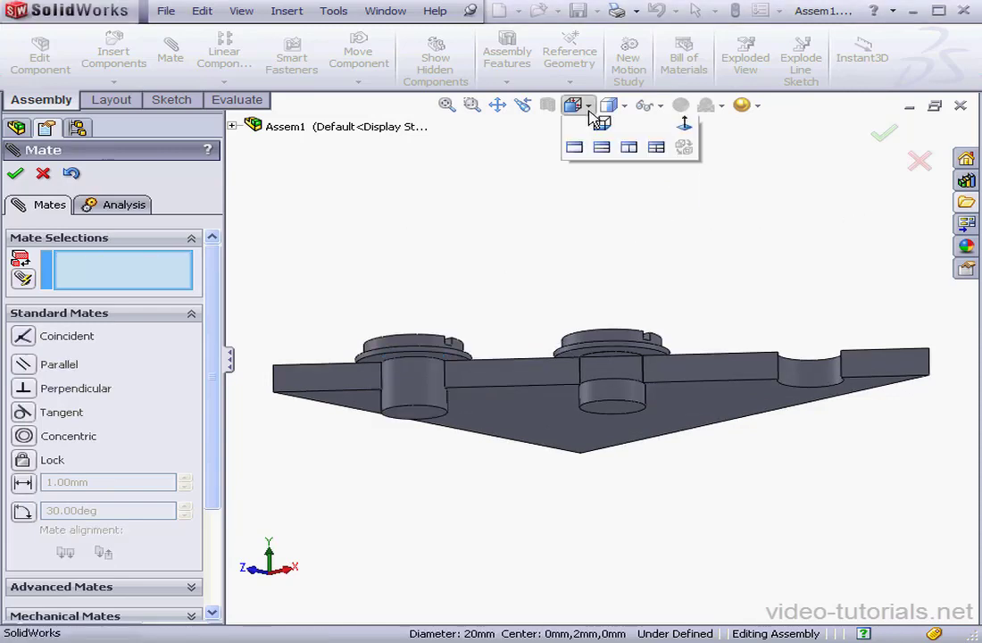
click(630, 127)
click(43, 175)
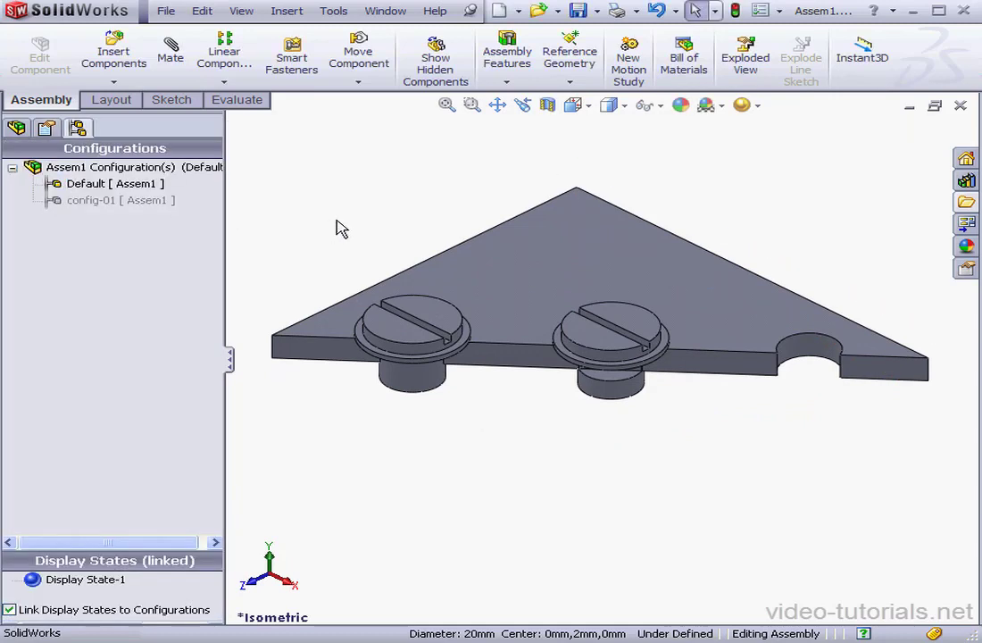
Activate config-01, inspect the suppressed washer<2> and bolt<2>, then return to the configurations list.
double_click(94, 204)
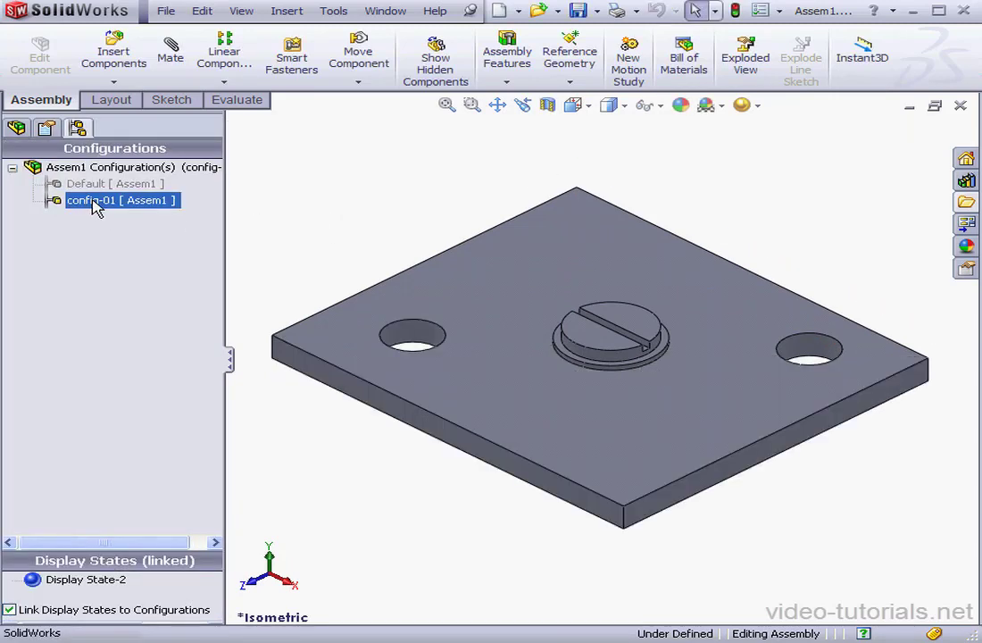
click(17, 128)
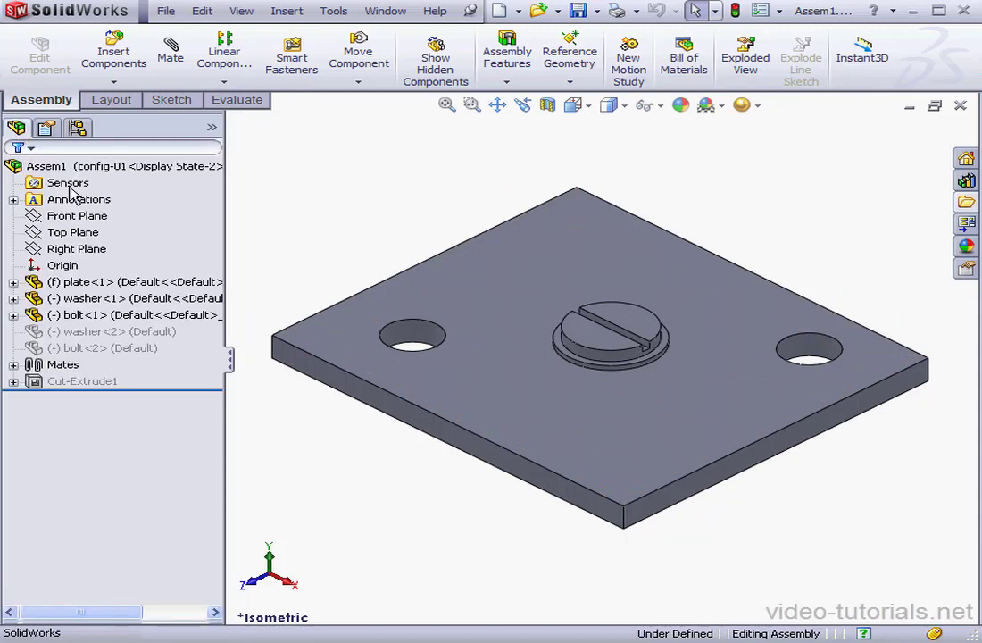
click(80, 347)
click(103, 333)
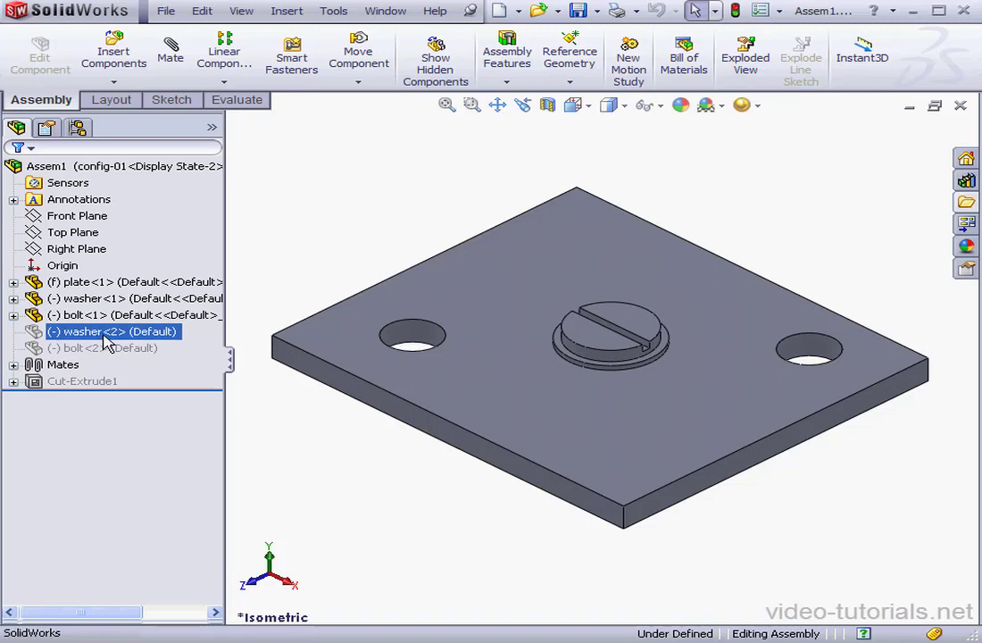
click(100, 349)
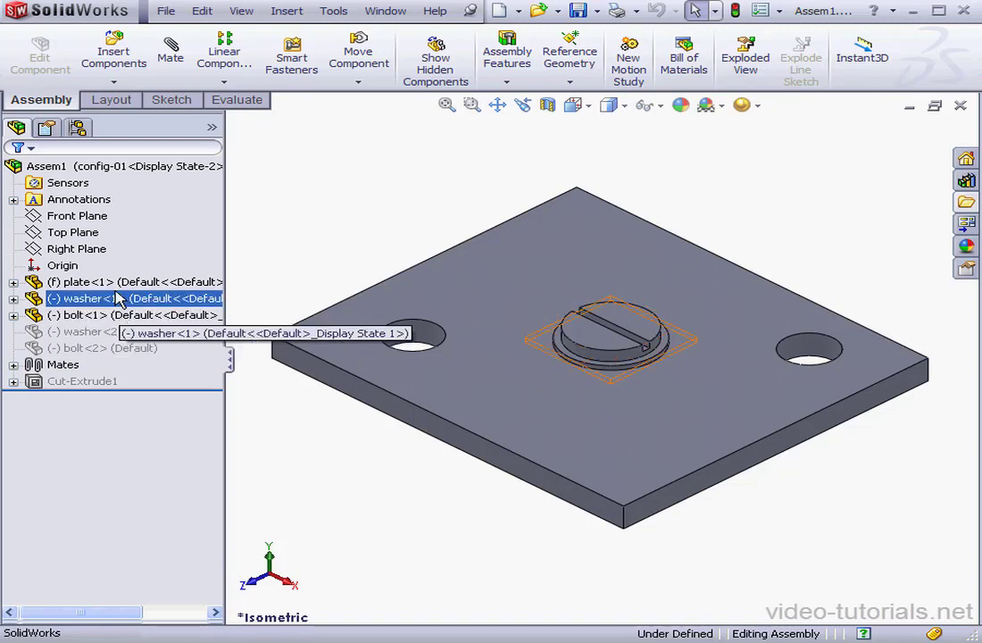
click(77, 127)
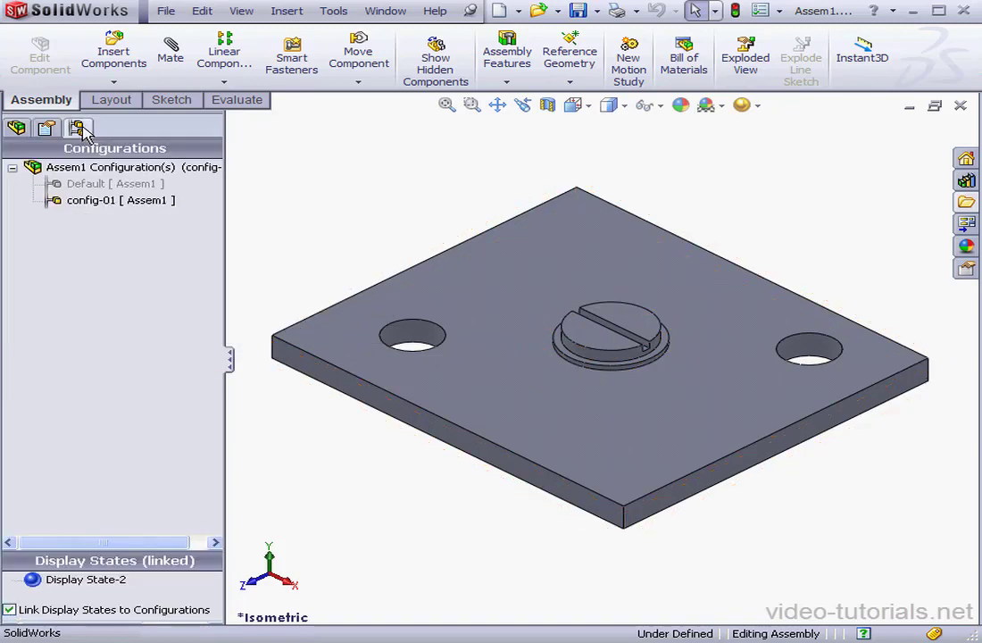
click(68, 170)
Start a new assembly configuration named config-02.
right_click(70, 173)
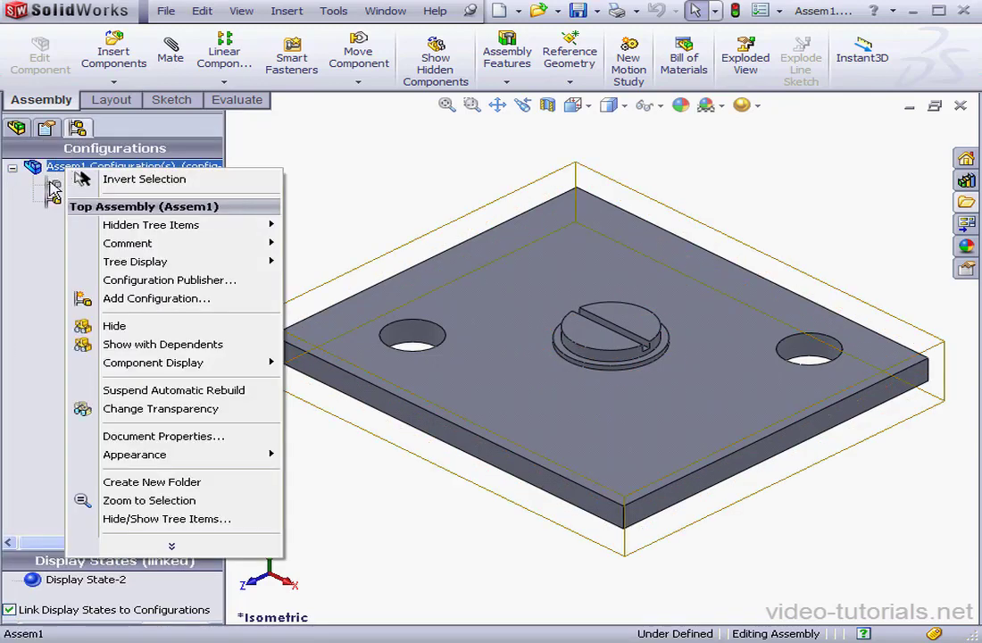
click(121, 298)
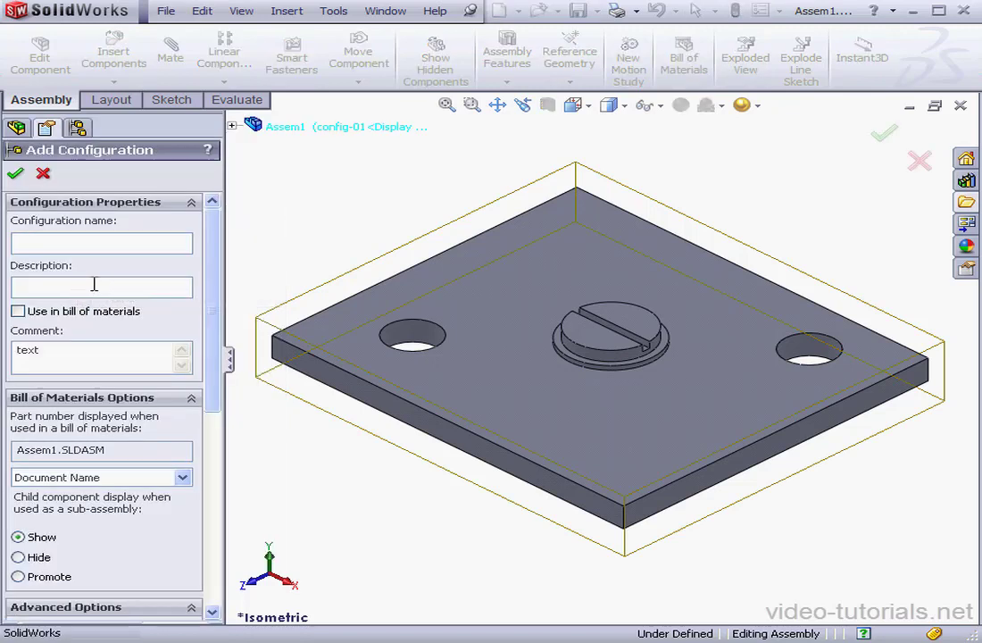
text(config-02)
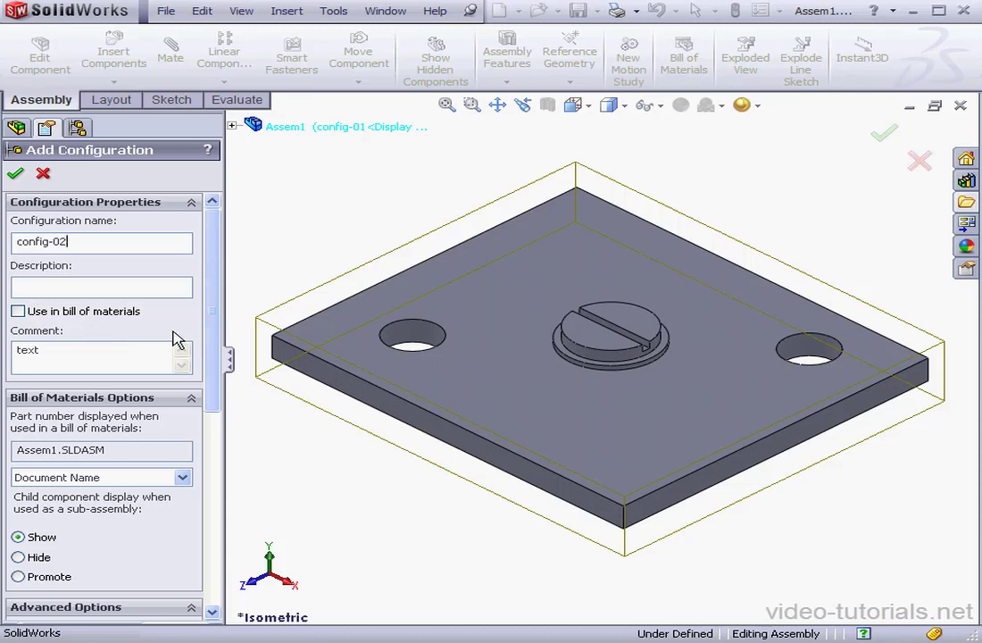
scroll(221, 329, down, 1)
drag(222, 329, 208, 523)
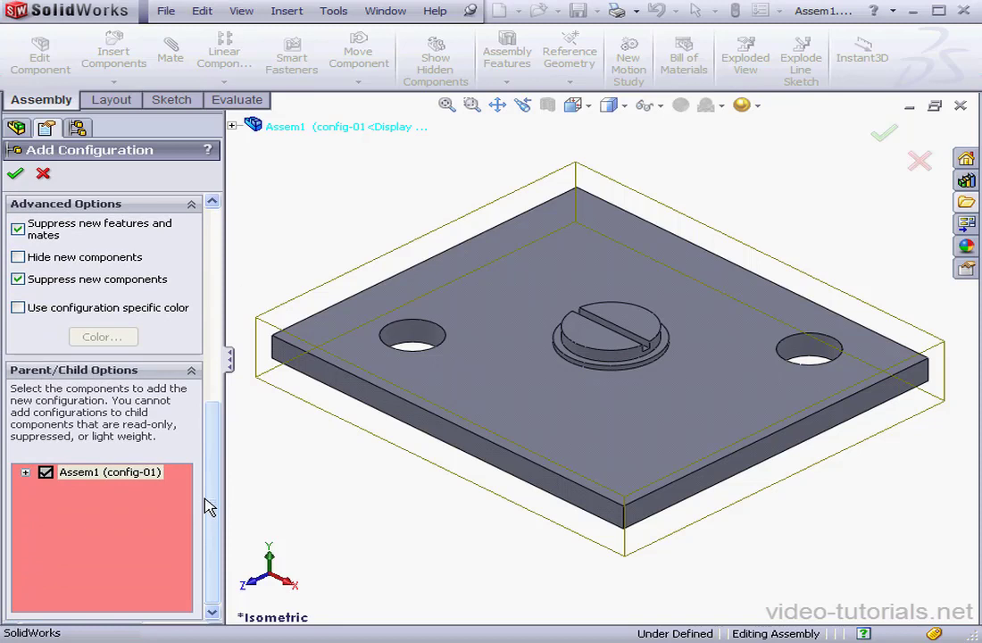
Apply config-02 to washer-1 and bolt-1 under Parent/Child Options and confirm it.
click(25, 474)
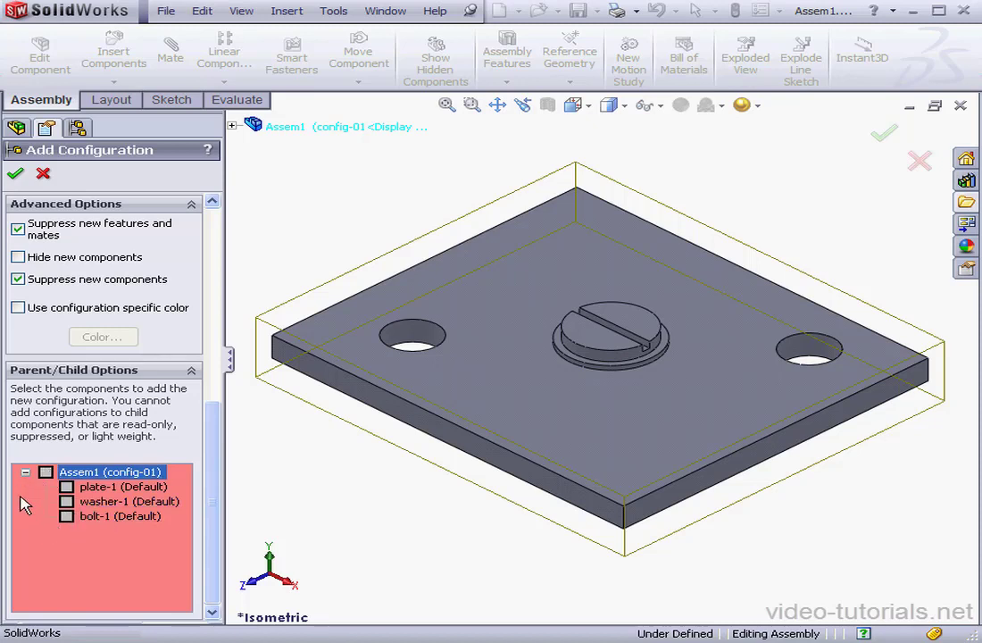
click(67, 502)
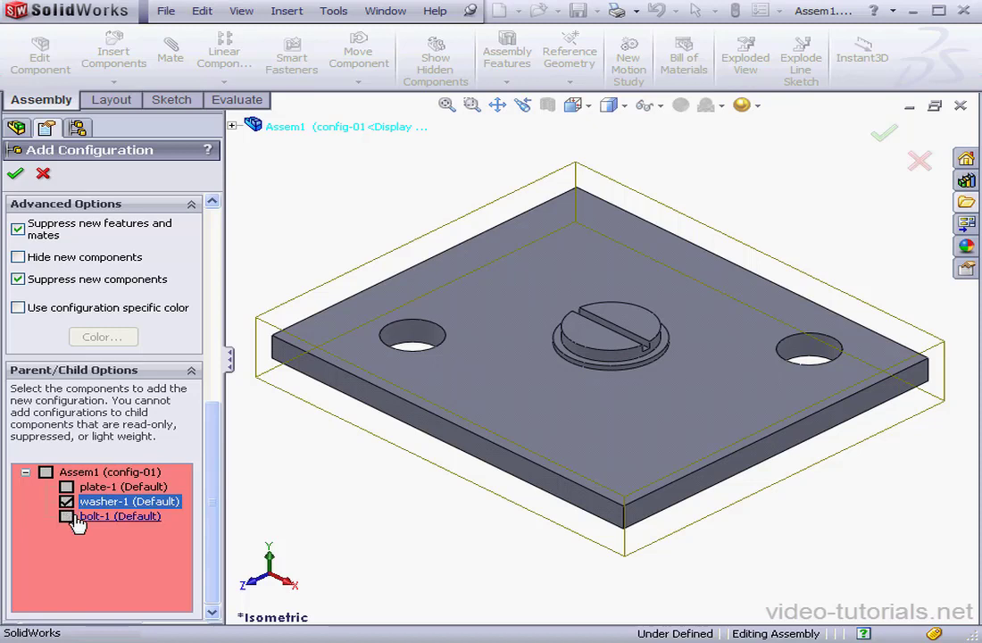
click(66, 516)
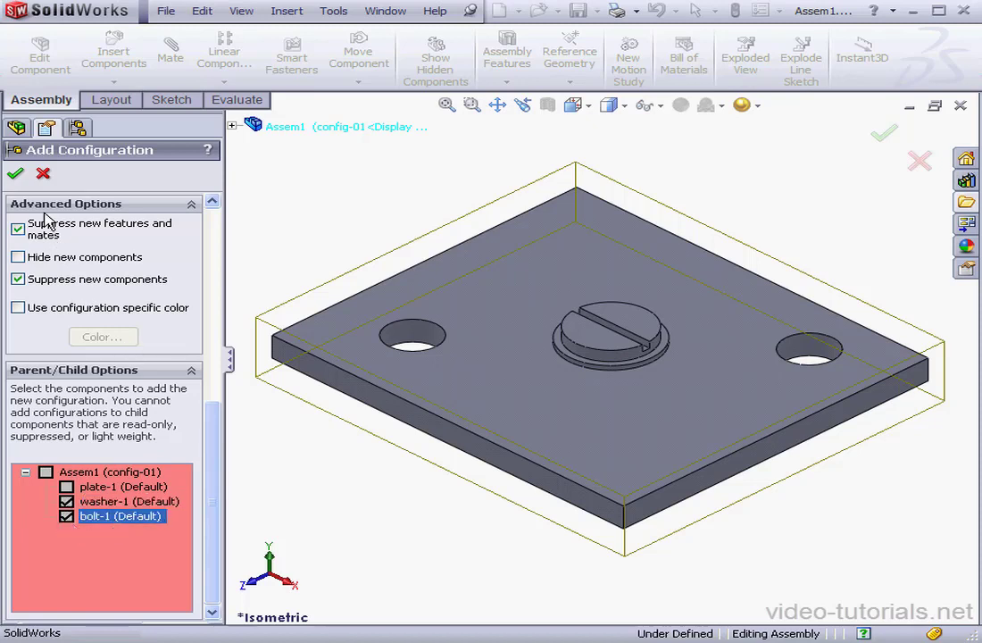
click(15, 174)
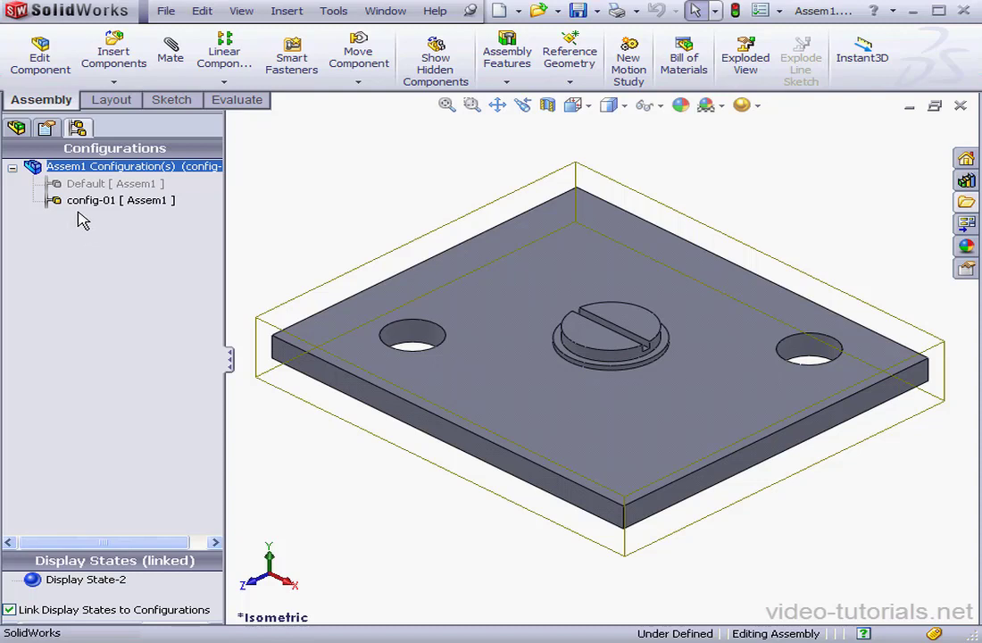
Open bolt<1> from the assembly's feature tree in its own part window.
click(16, 128)
click(76, 216)
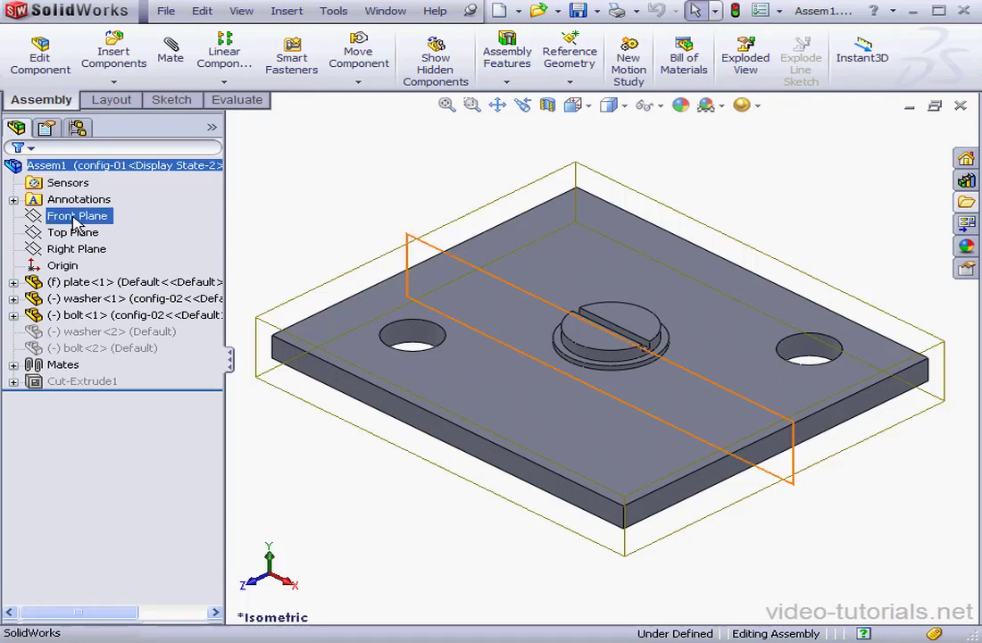
click(74, 232)
click(75, 249)
click(81, 302)
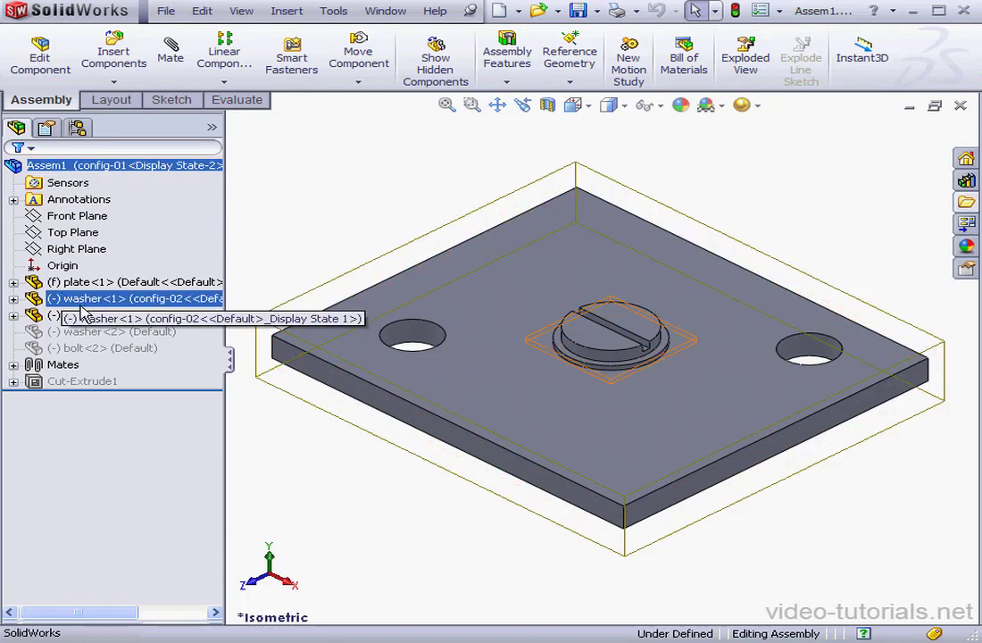
click(82, 316)
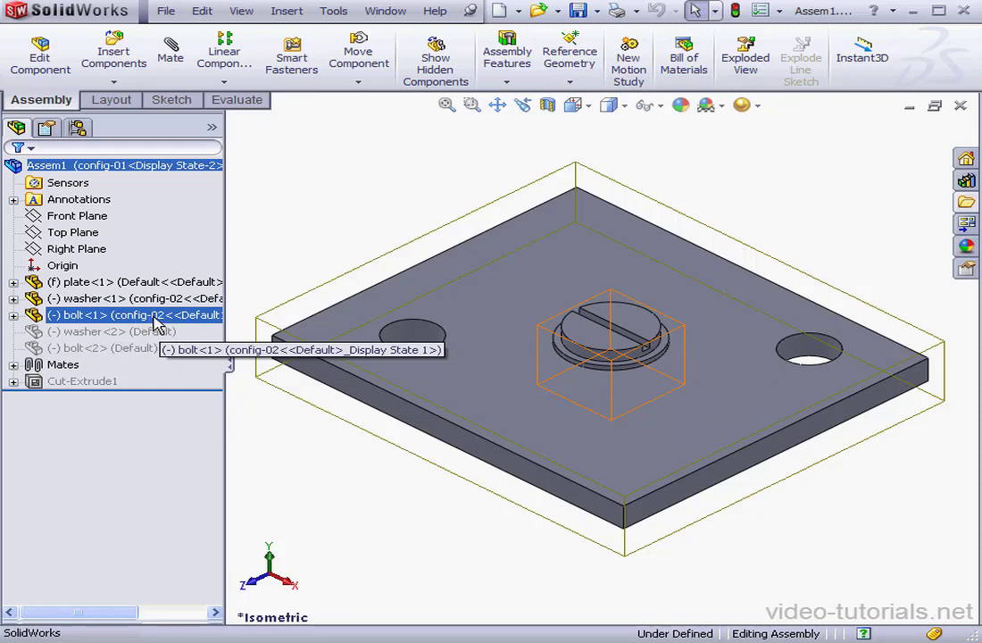
right_click(38, 315)
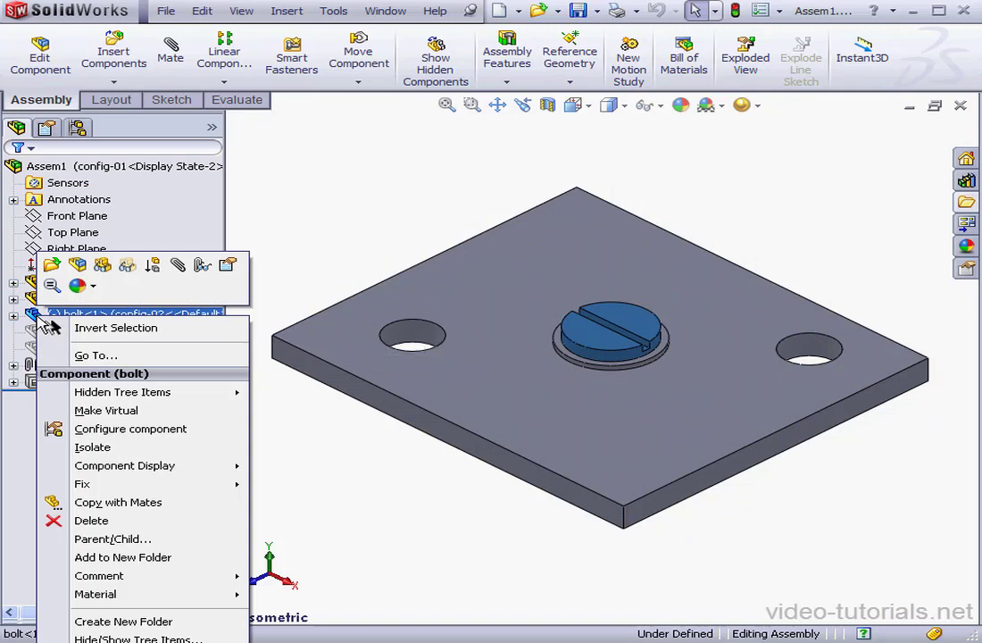
click(52, 267)
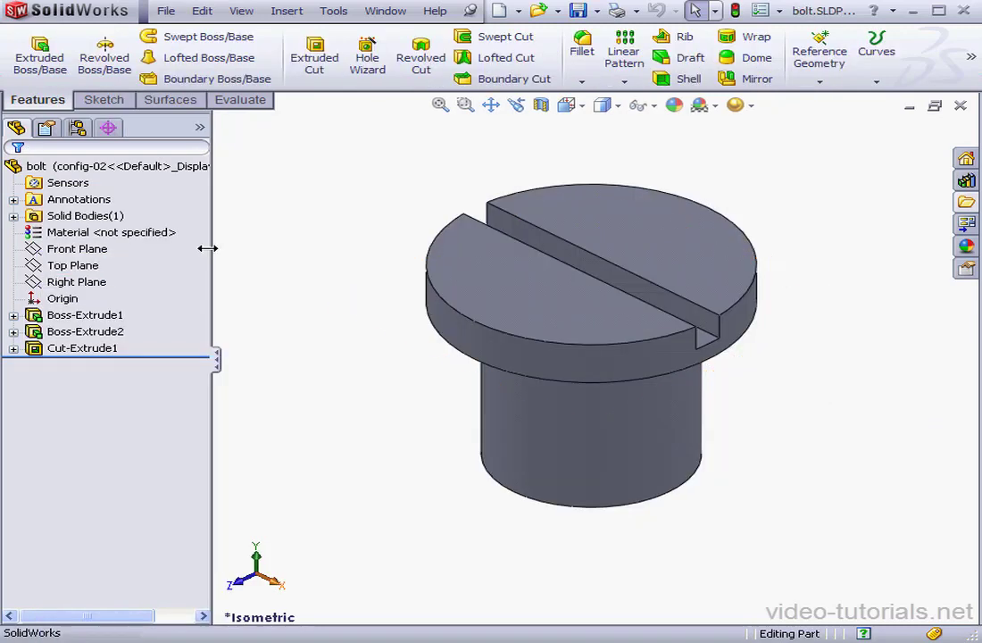
Activate config-02 in the bolt part's ConfigurationManager.
click(77, 130)
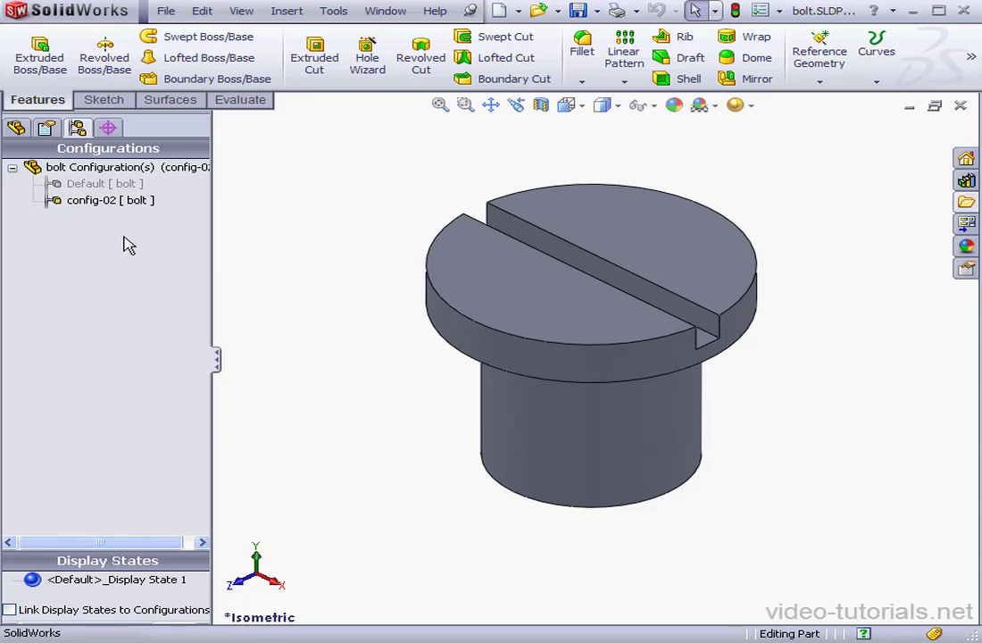
double_click(125, 202)
click(89, 200)
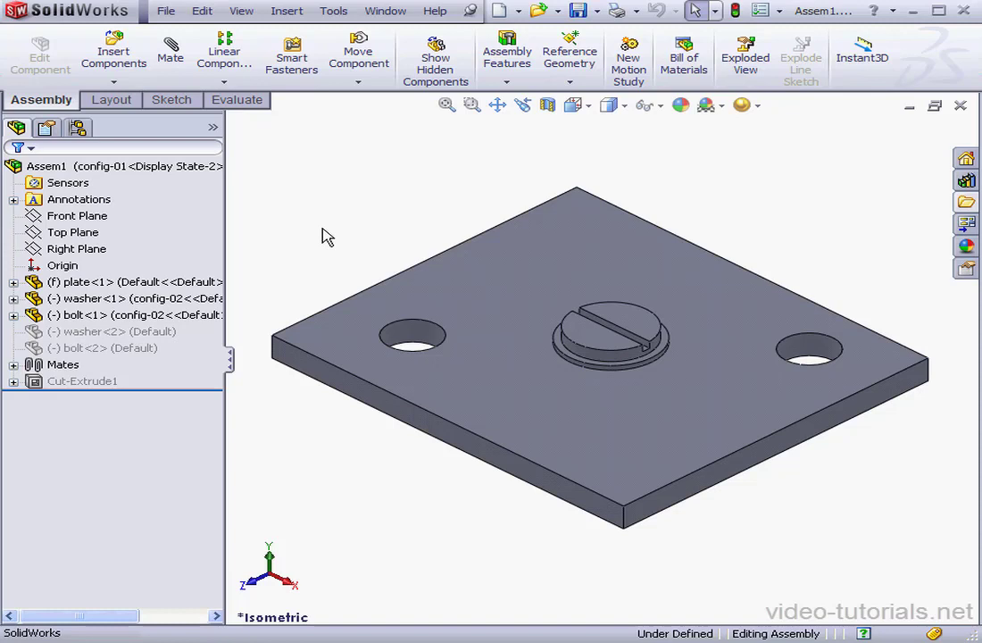
Switch bolt<1>'s referenced configuration from config-02 to Default in Component Properties.
right_click(114, 316)
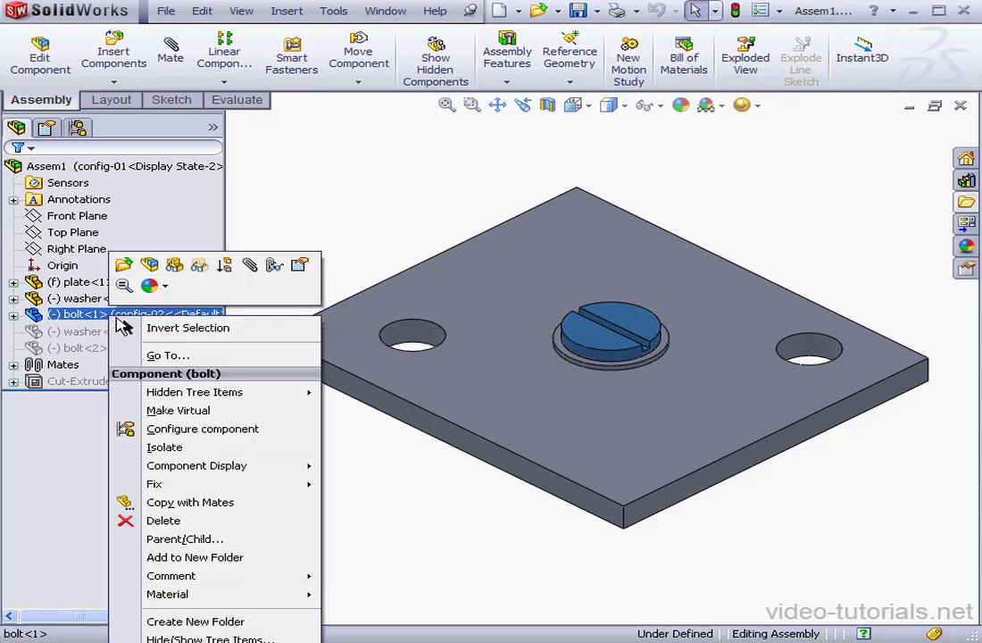
click(301, 264)
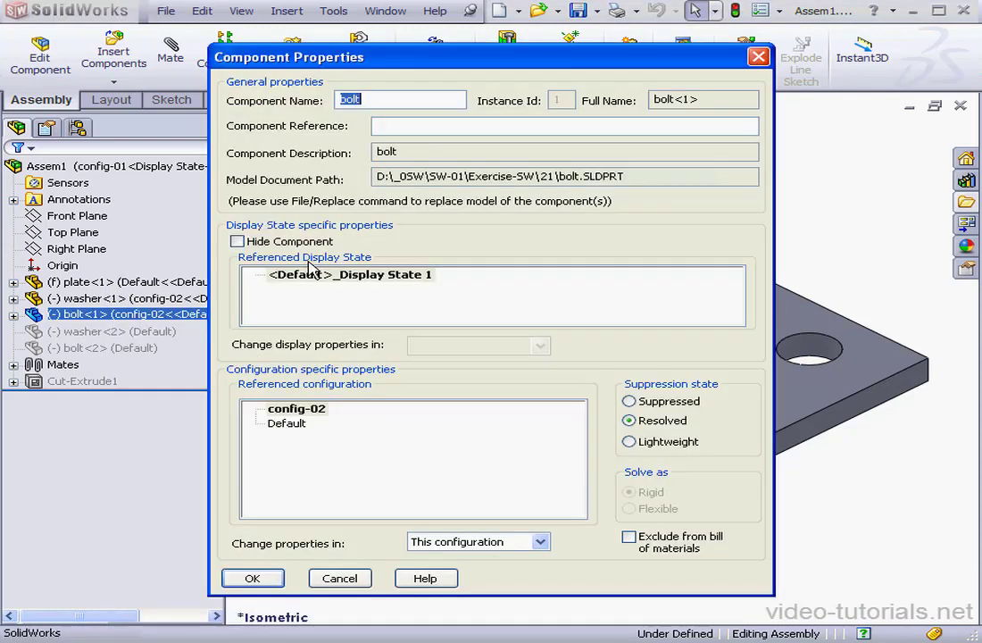
click(286, 425)
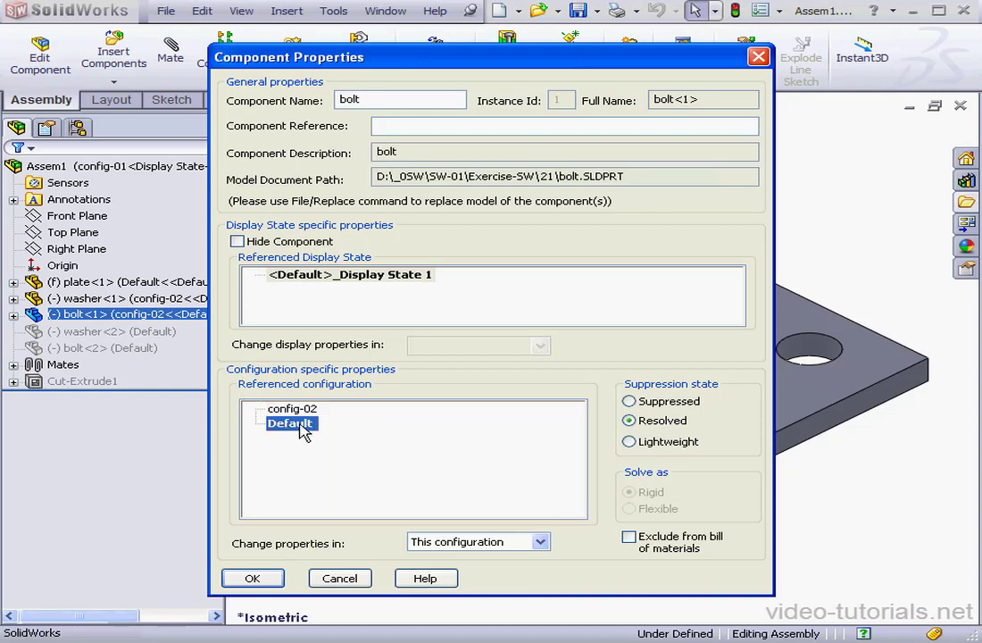
click(253, 579)
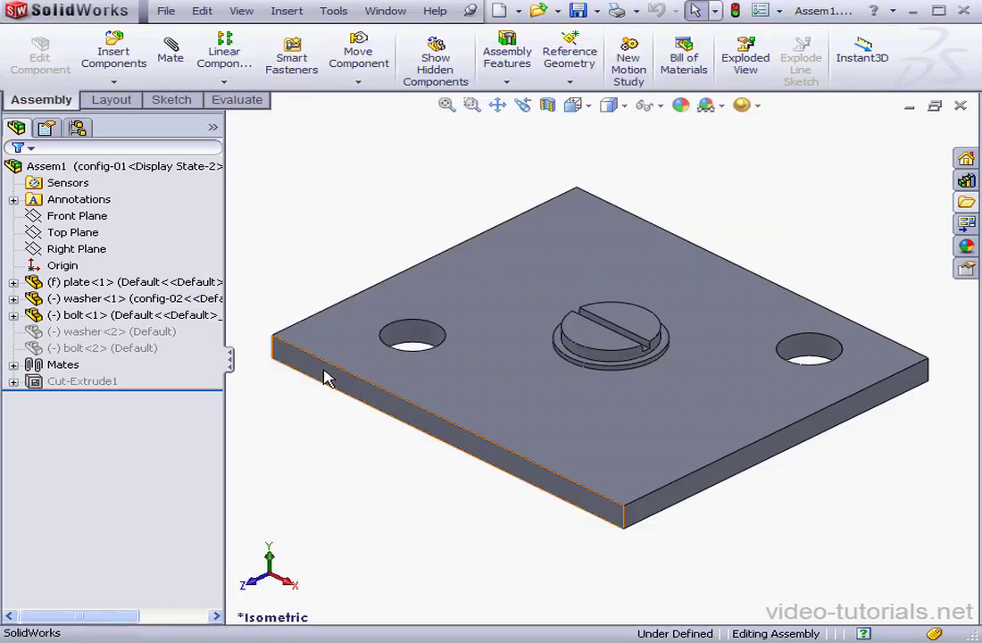